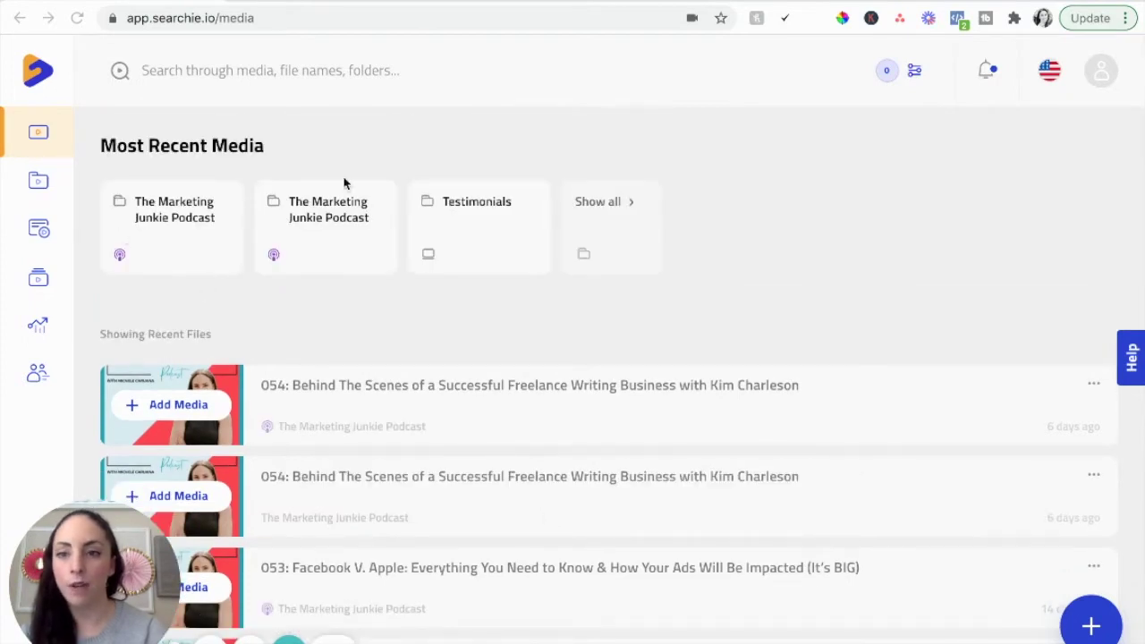
- Open the PMS folder in the media library's folders and review the list of group coaching call recordings
left_click(36, 186)
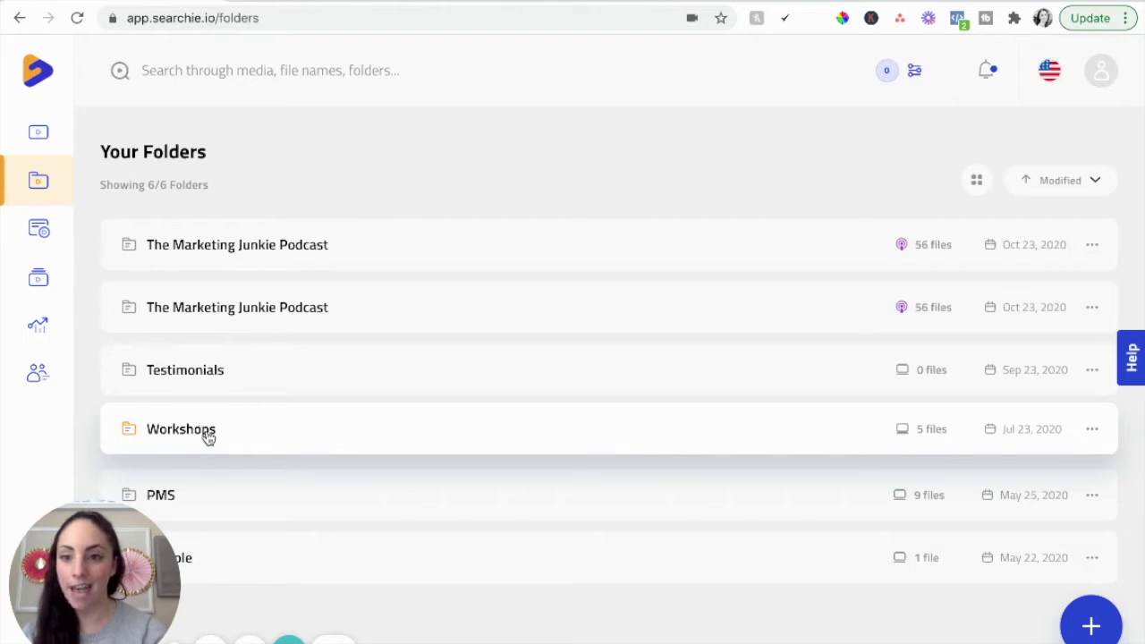
left_click(215, 497)
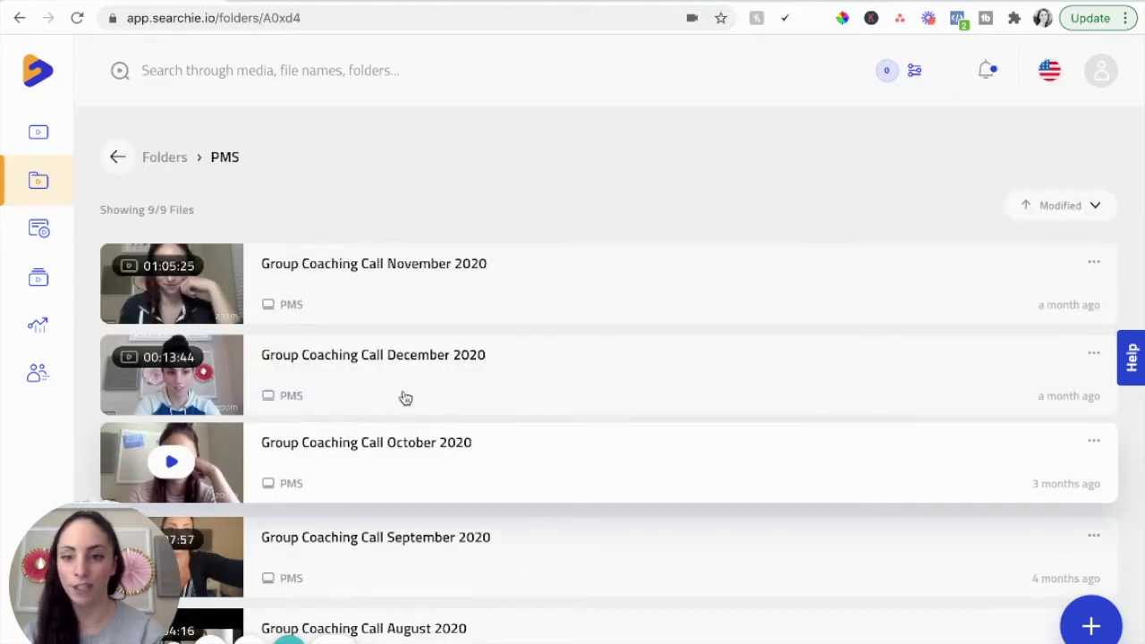
scroll(424, 402, "down", 5)
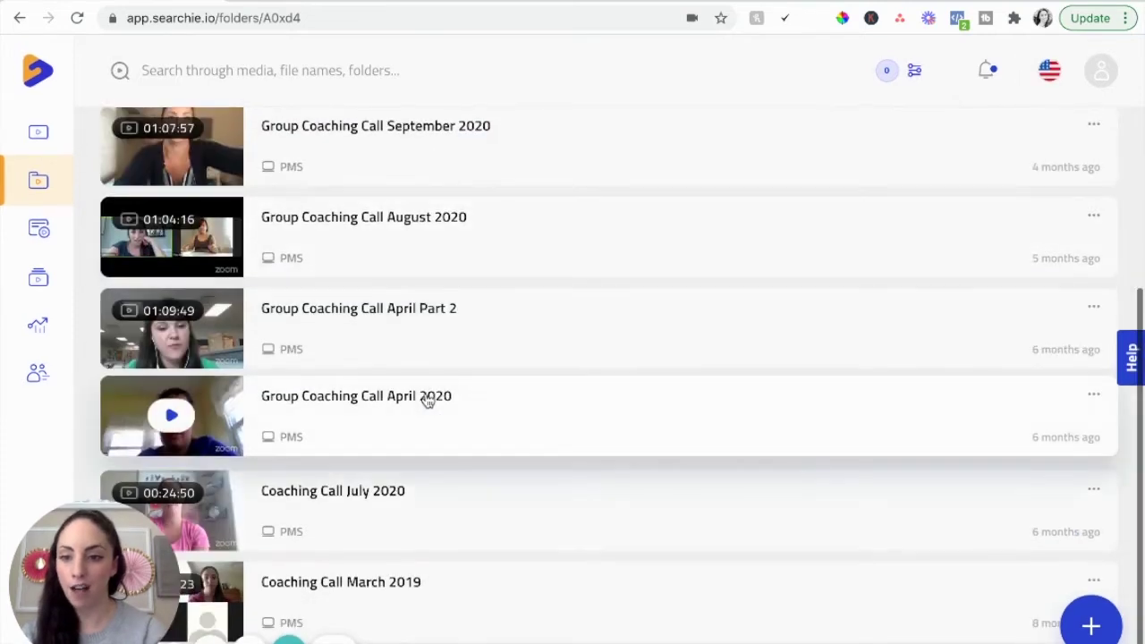
scroll(428, 401, "up", 5)
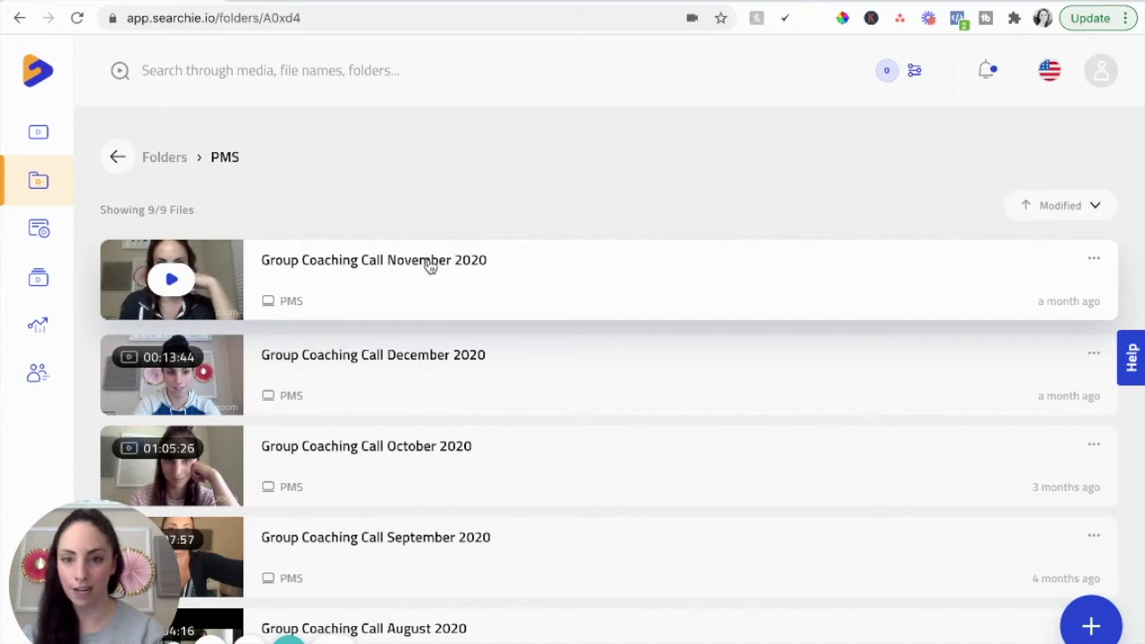
scroll(546, 383, "down", 4)
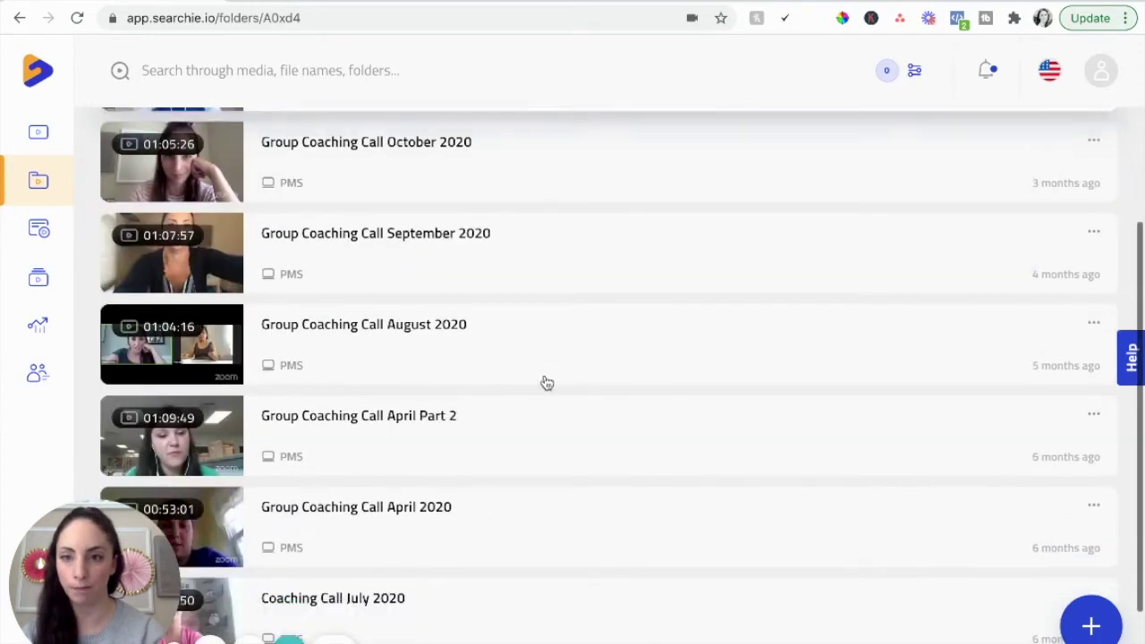
scroll(546, 383, "up", 5)
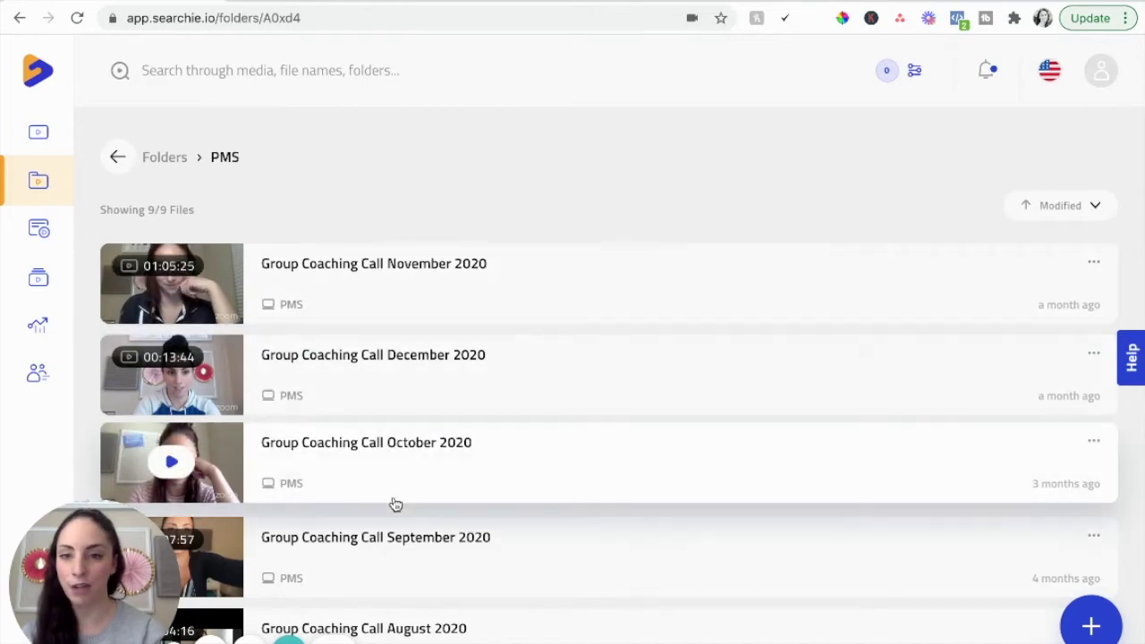
scroll(396, 504, "down", 1)
scroll(393, 499, "up", 1)
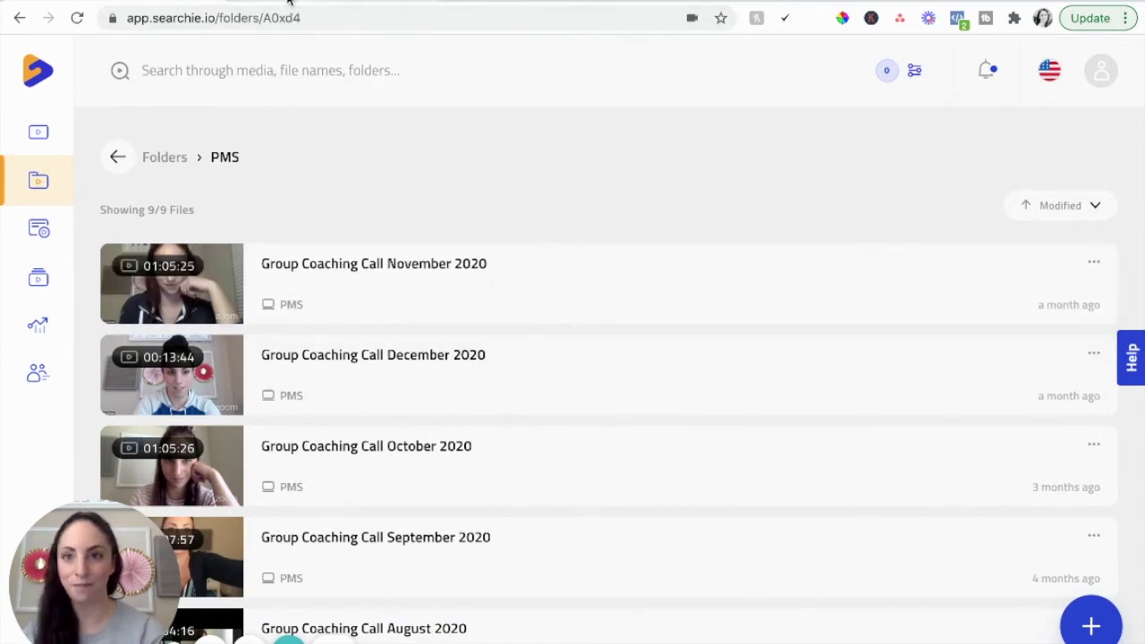
- Switch to Kajabi and open the Play Maker Society product from the product list
left_click(288, 3)
scroll(633, 484, "down", 1)
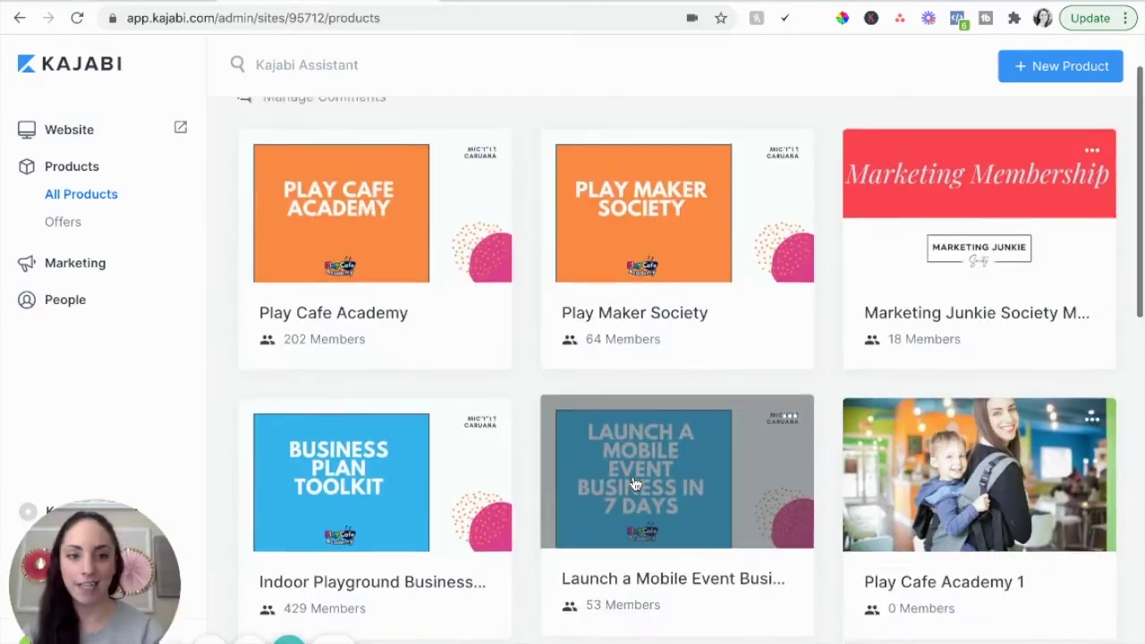
scroll(633, 481, "down", 1)
scroll(646, 219, "up", 1)
left_click(638, 241)
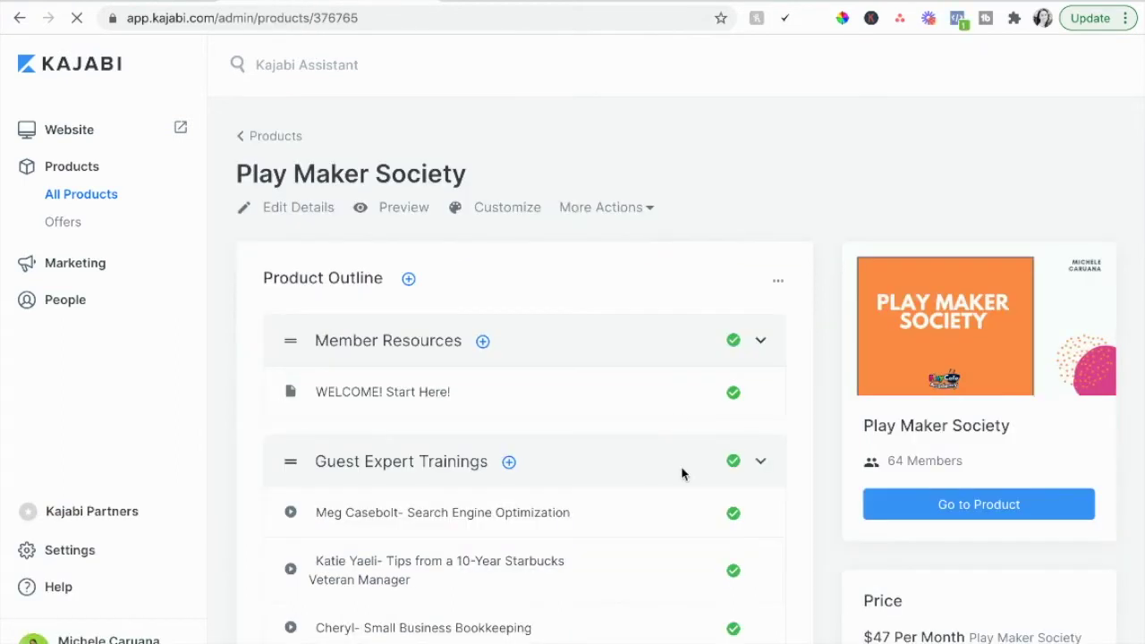
- Open the Play Maker Society product's live Premier Product theme for customizing
scroll(683, 472, "down", 1)
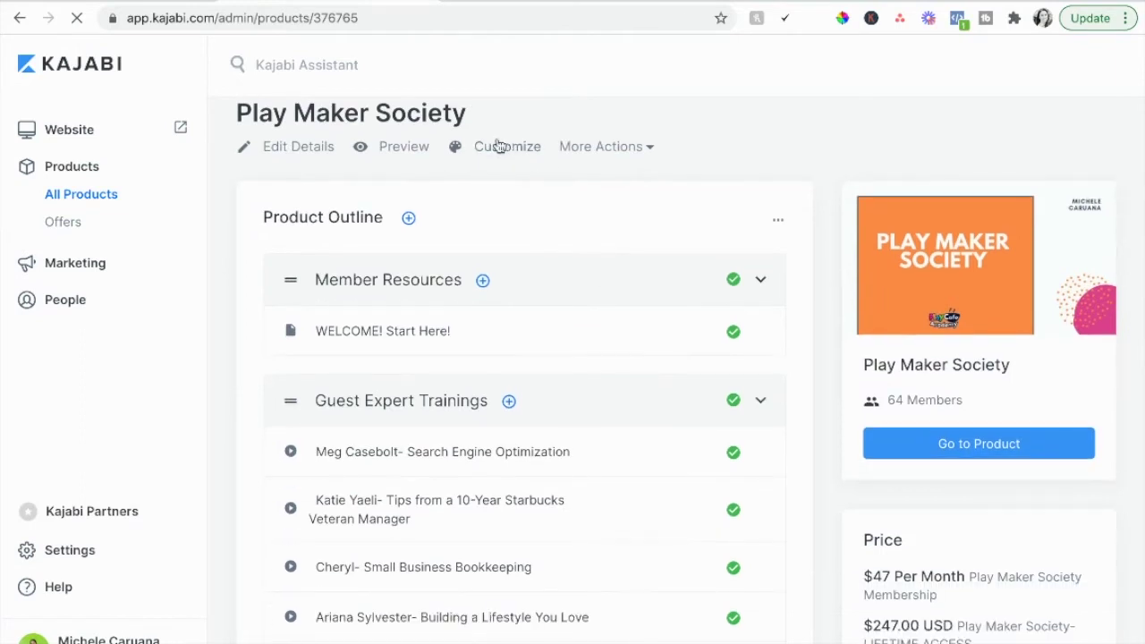
left_click(499, 151)
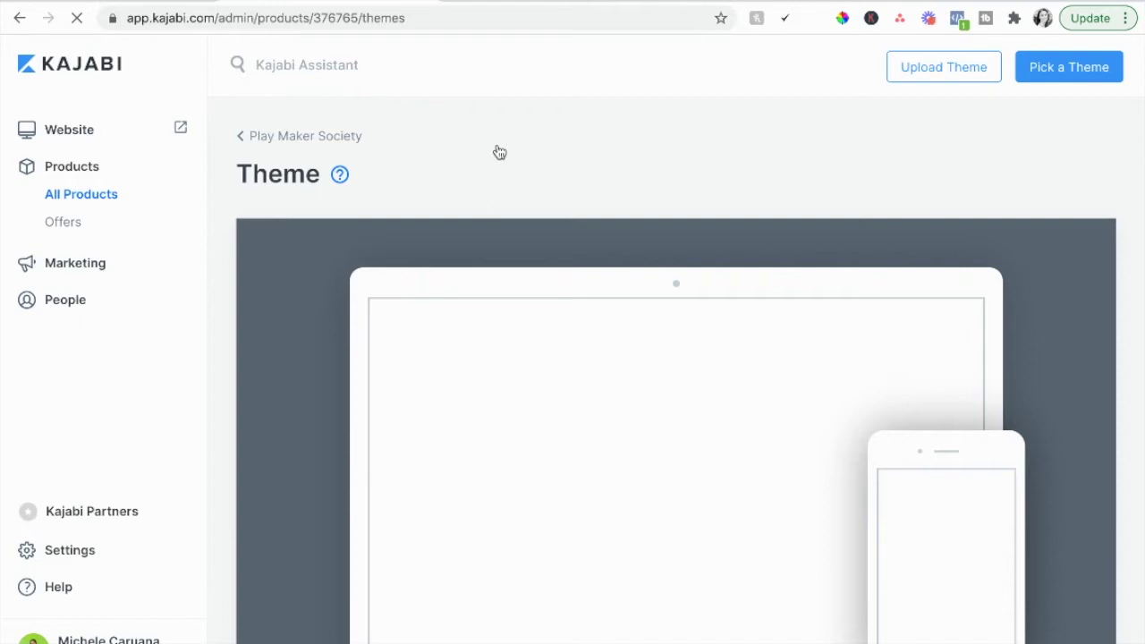
scroll(635, 428, "down", 5)
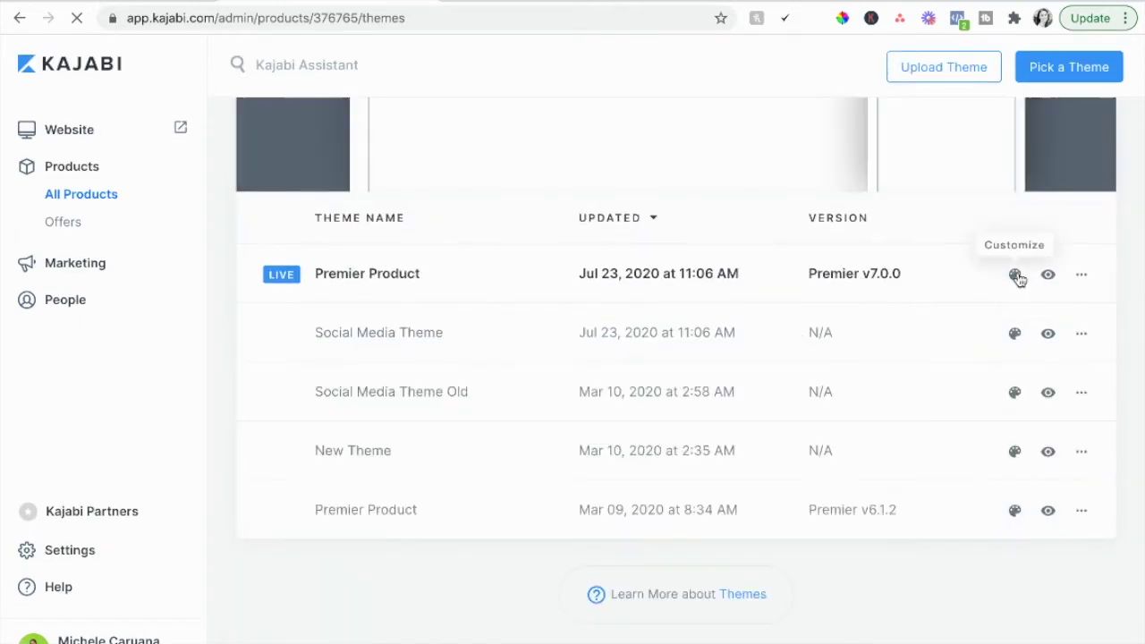
left_click(1016, 276)
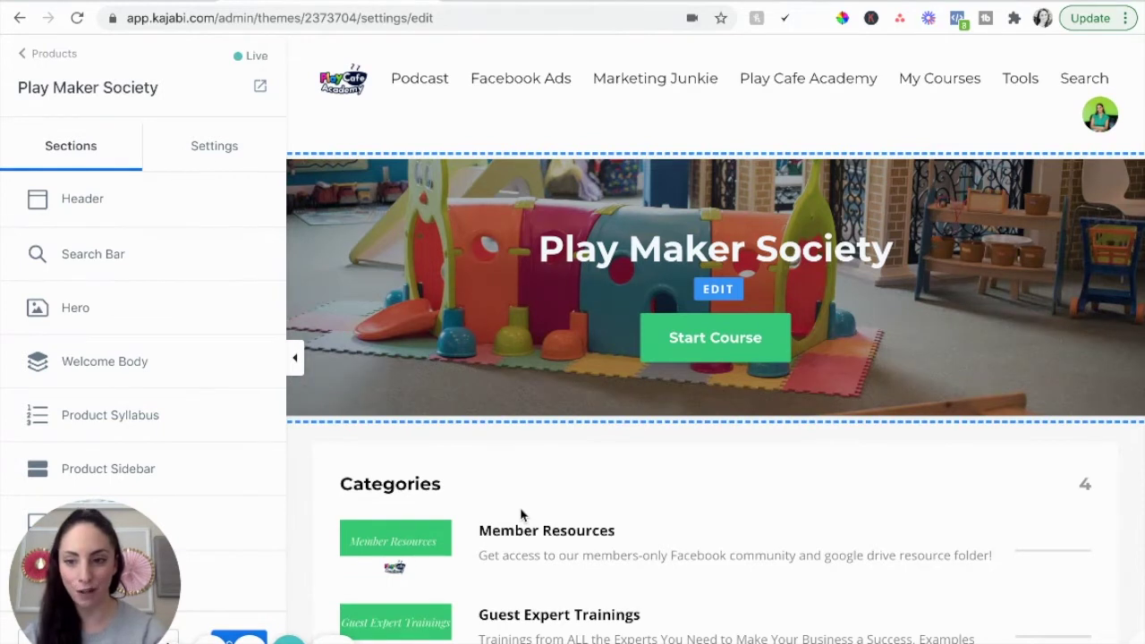
- Examine the product page from the Categories list down to the Search Group Coaching Calls block
scroll(520, 507, "down", 1)
scroll(520, 507, "down", 1)
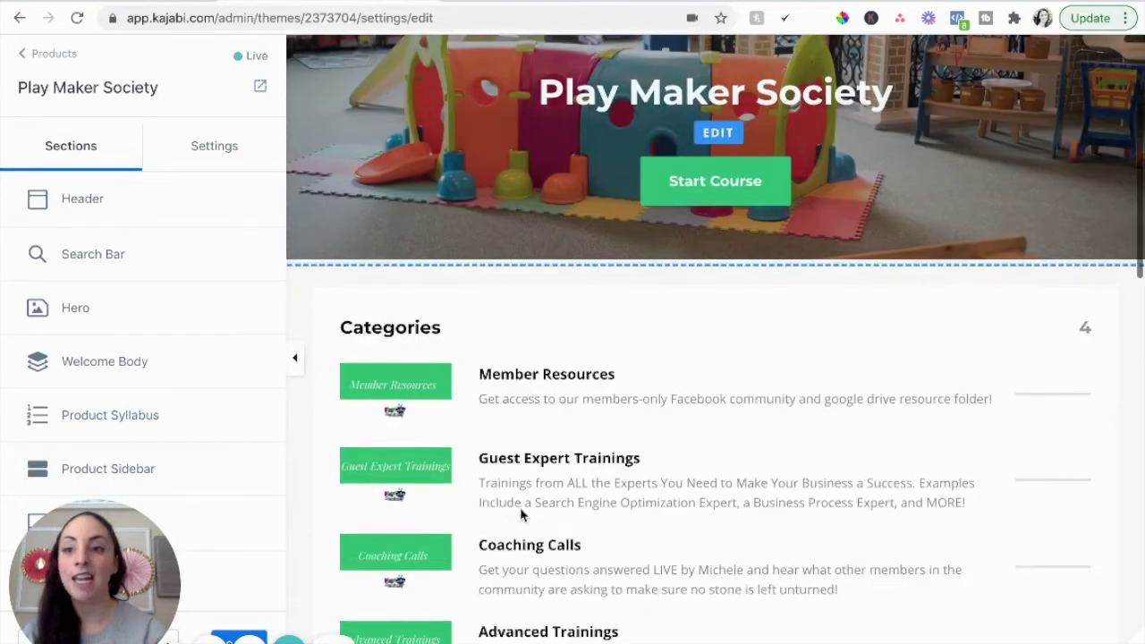
scroll(520, 510, "down", 2)
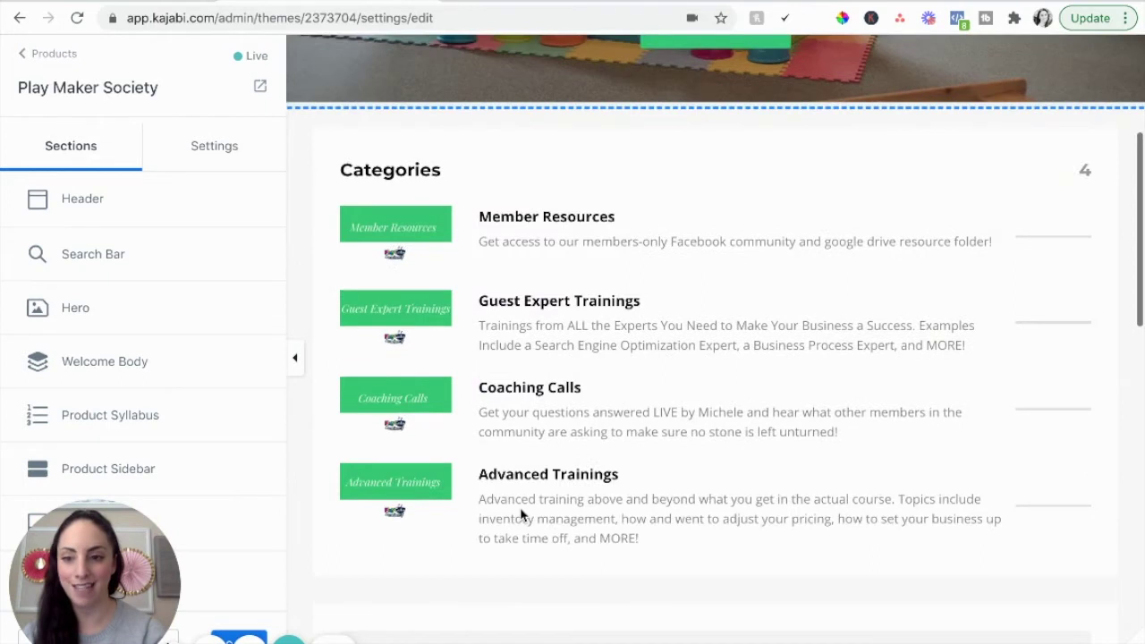
scroll(522, 515, "down", 2)
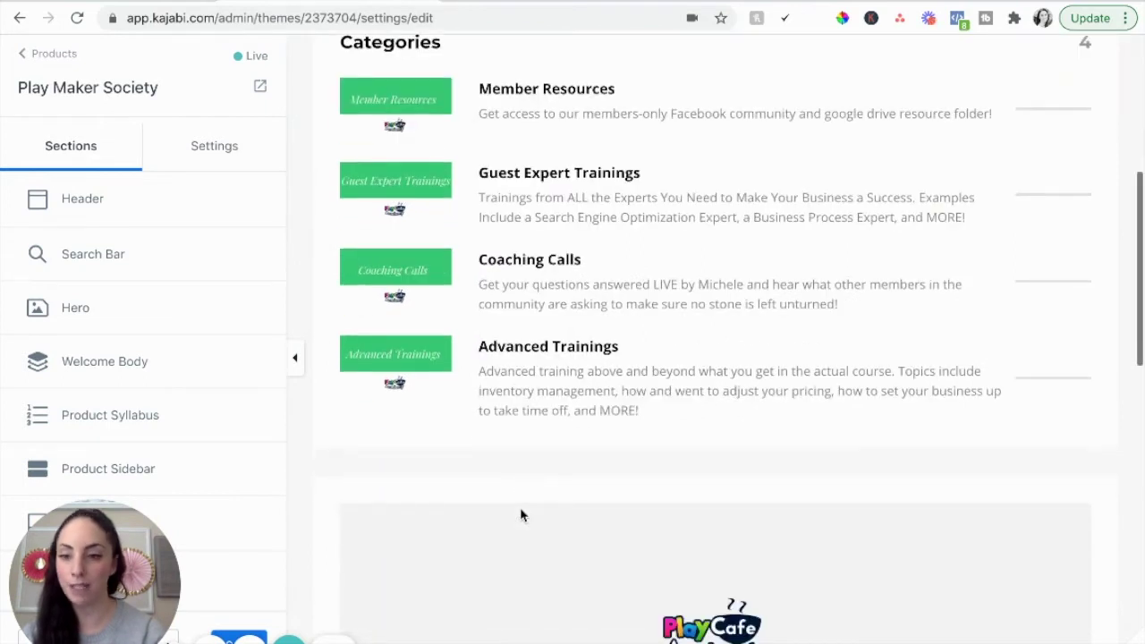
scroll(519, 514, "up", 1)
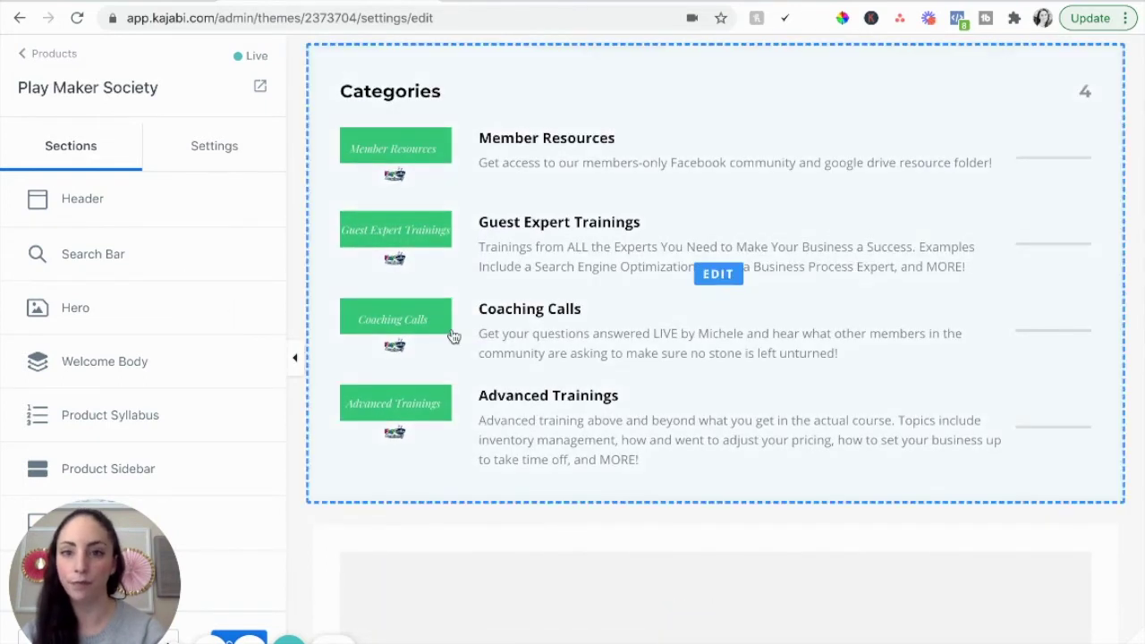
scroll(466, 322, "down", 3)
scroll(475, 316, "down", 1)
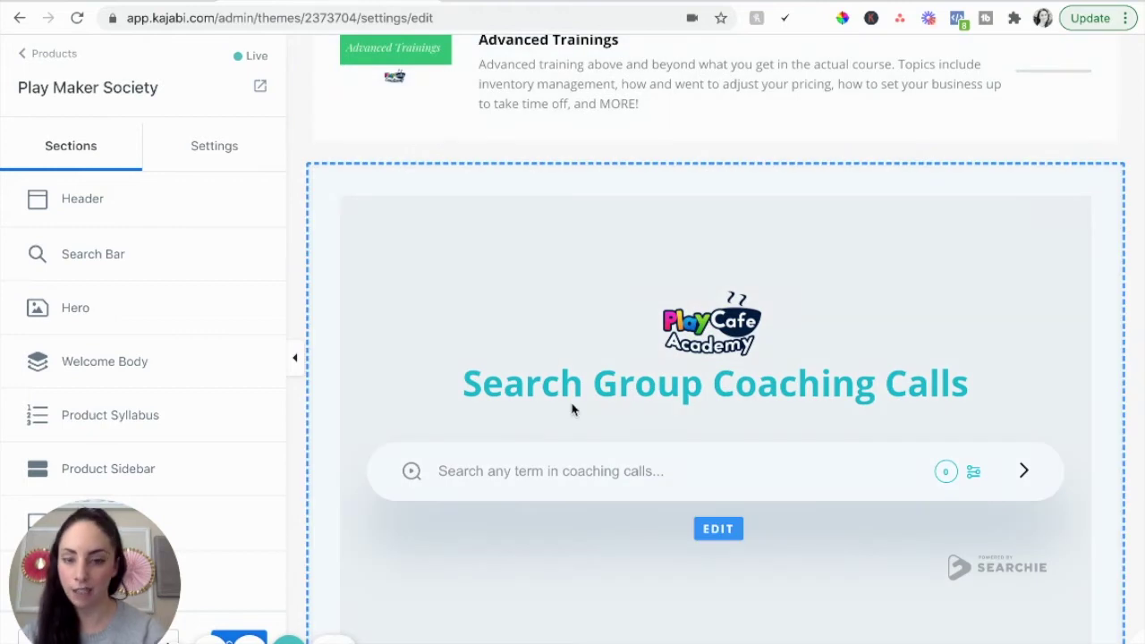
- Open the Search Group Coaching Calls custom block for editing and look through all of its settings
left_click(526, 339)
scroll(110, 217, "down", 1)
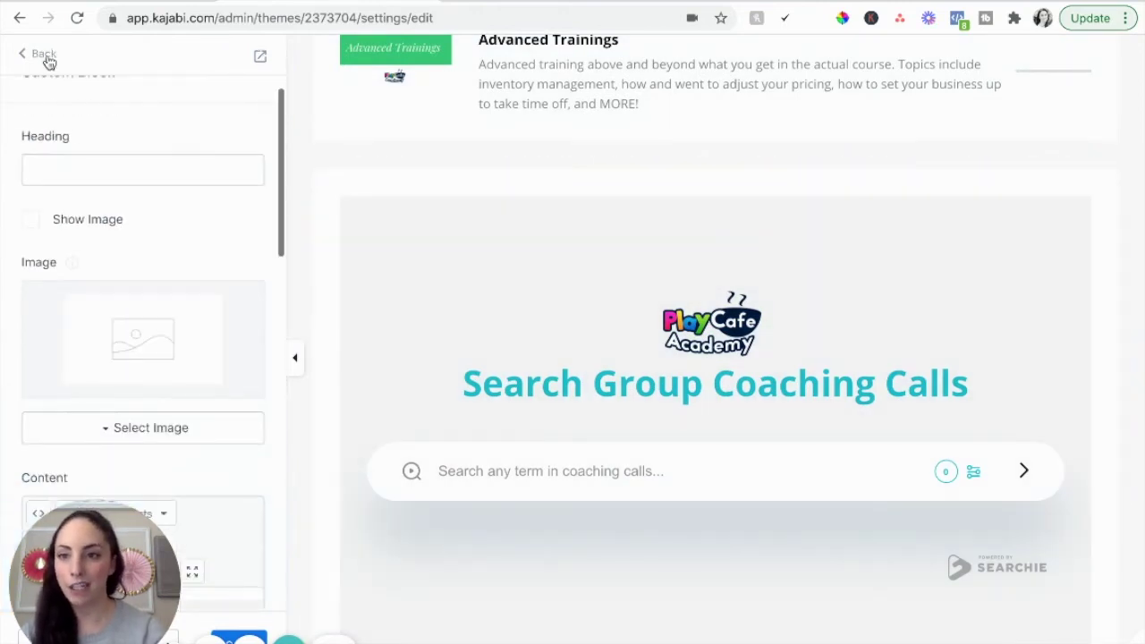
scroll(74, 128, "up", 1)
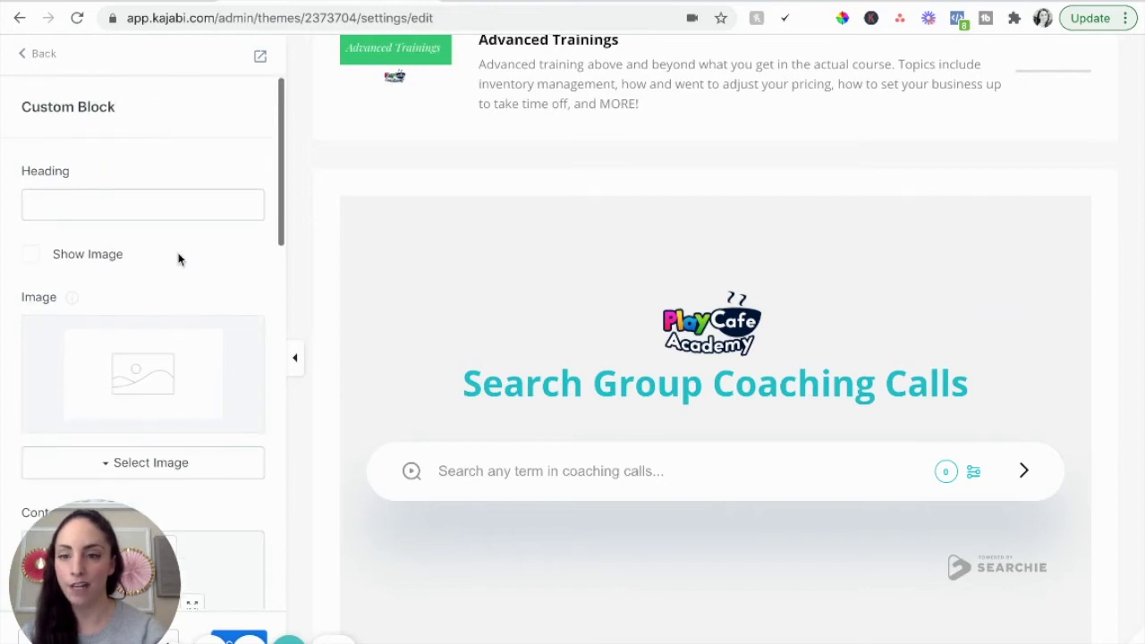
scroll(178, 259, "down", 10)
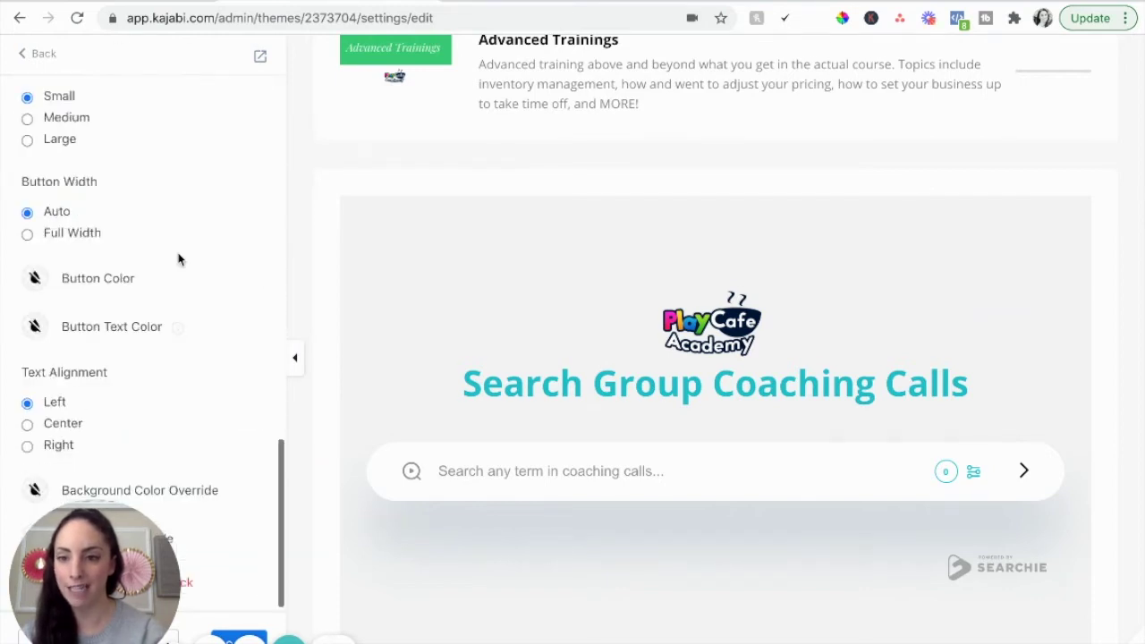
scroll(179, 258, "up", 10)
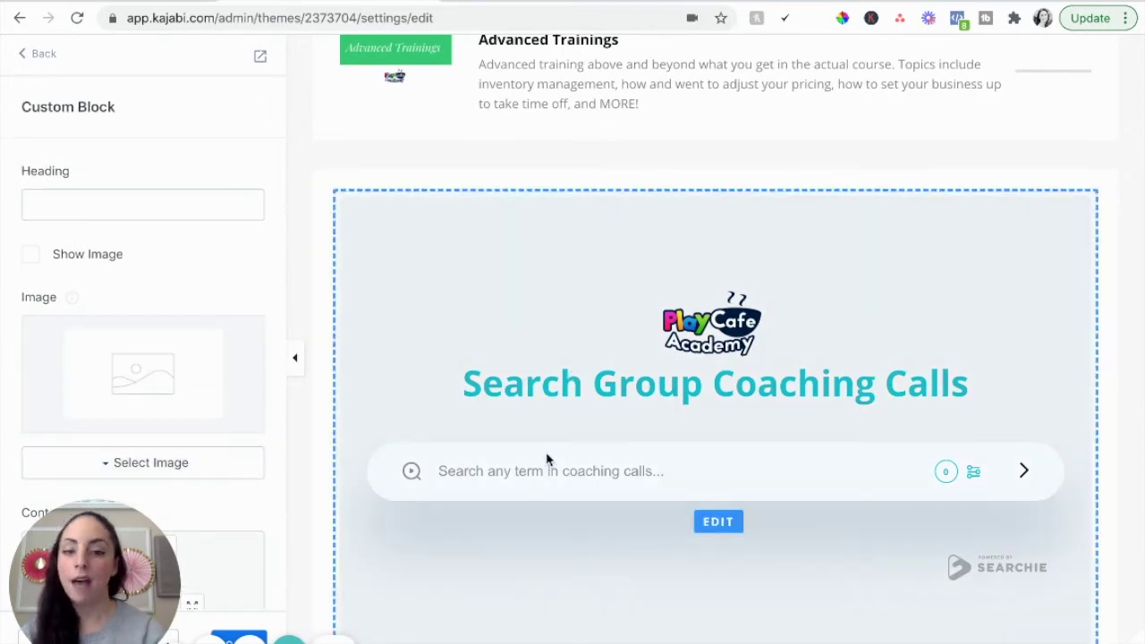
- Review the placement of the coaching call search block below the Categories list and return to the page's hero
scroll(569, 402, "up", 4)
scroll(569, 403, "down", 5)
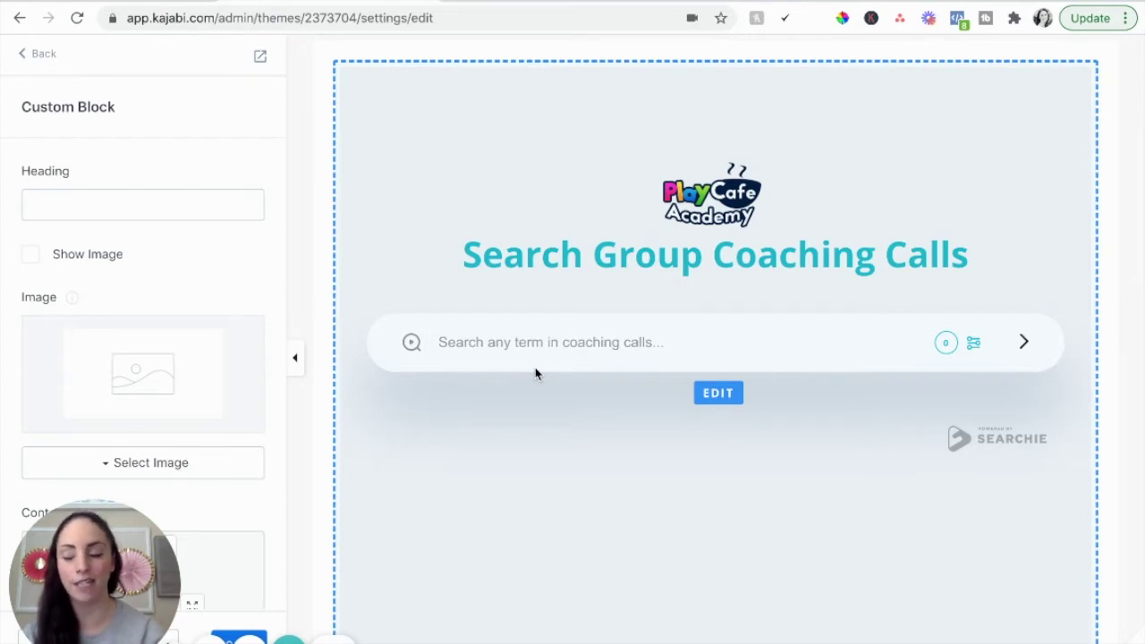
scroll(535, 373, "up", 10)
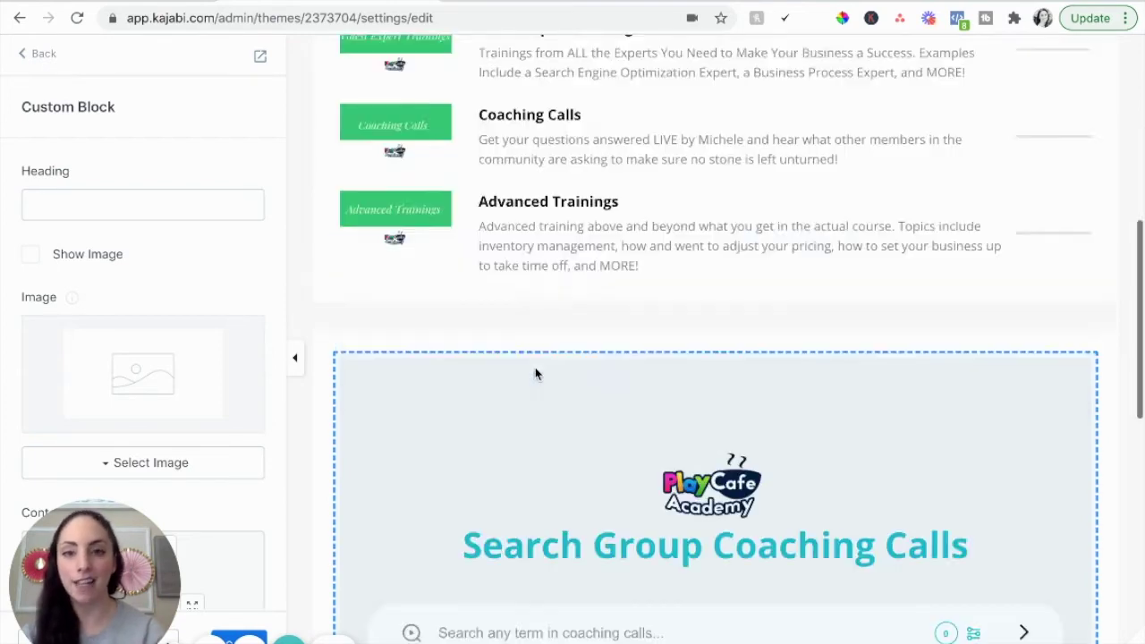
scroll(572, 511, "down", 3)
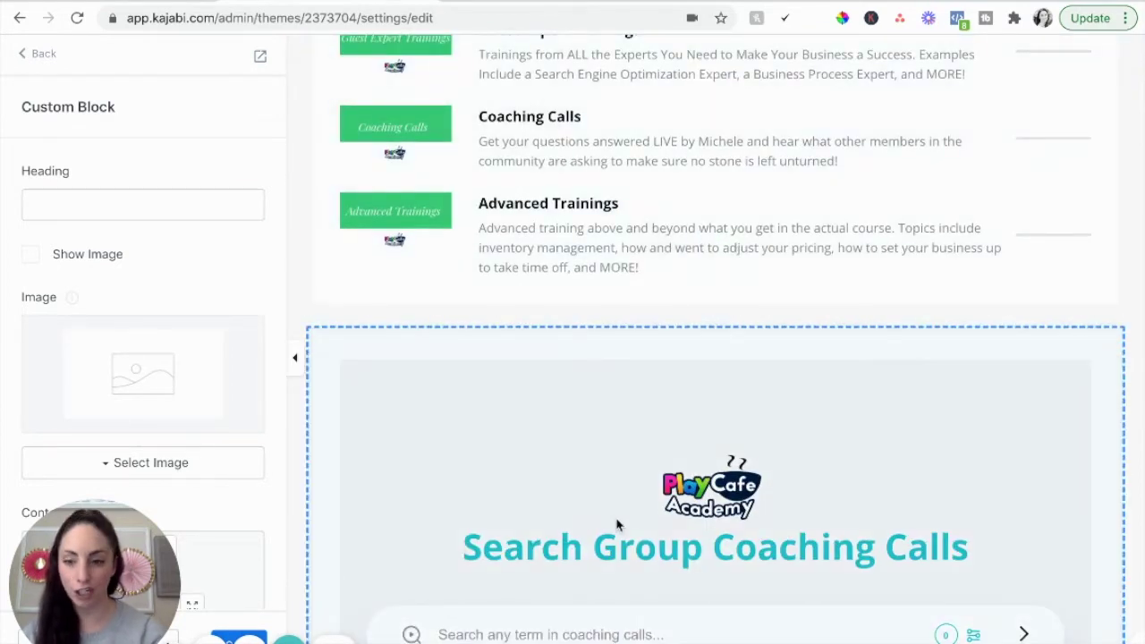
scroll(617, 525, "down", 1)
scroll(559, 431, "up", 7)
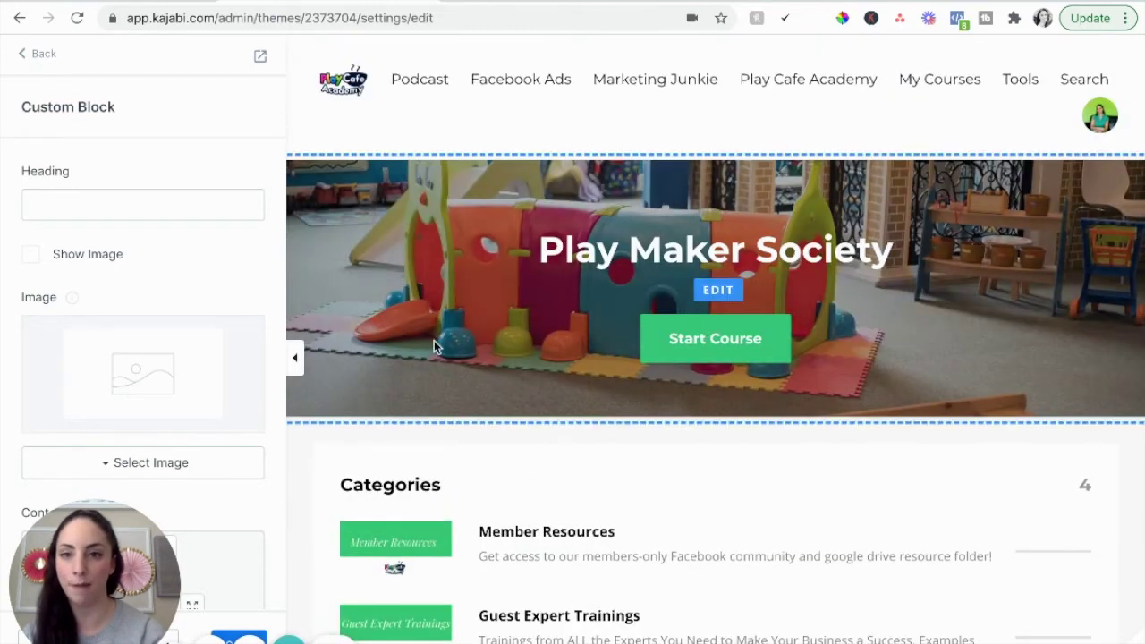
- Open the full preview of the product page and find the Search Group Coaching Calls widget beside the Categories
left_click(261, 57)
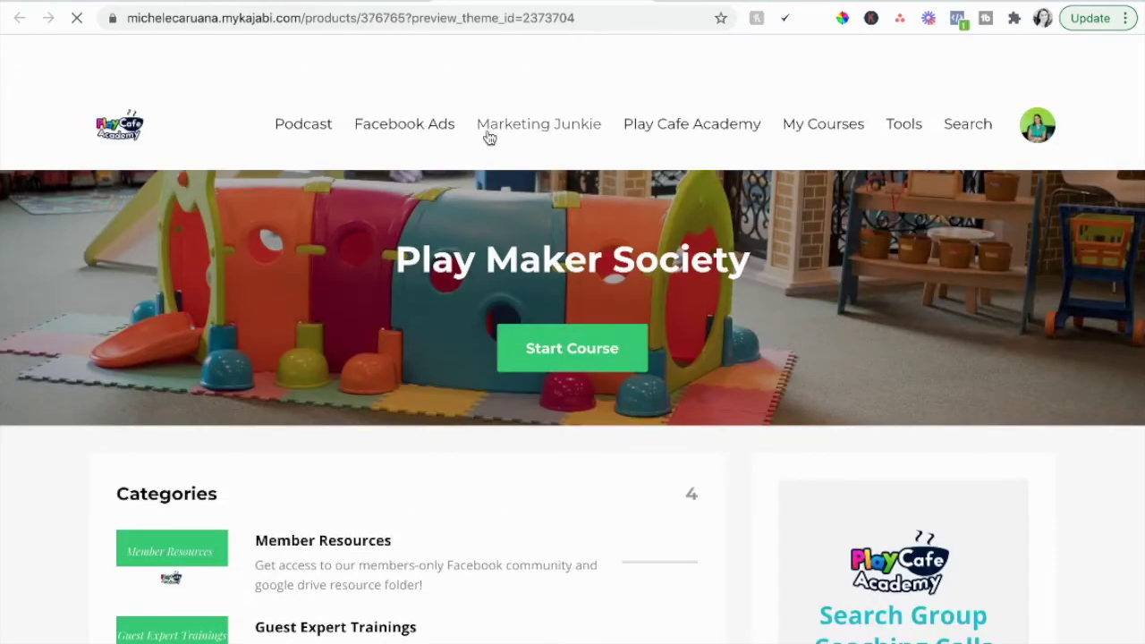
scroll(555, 325, "down", 2)
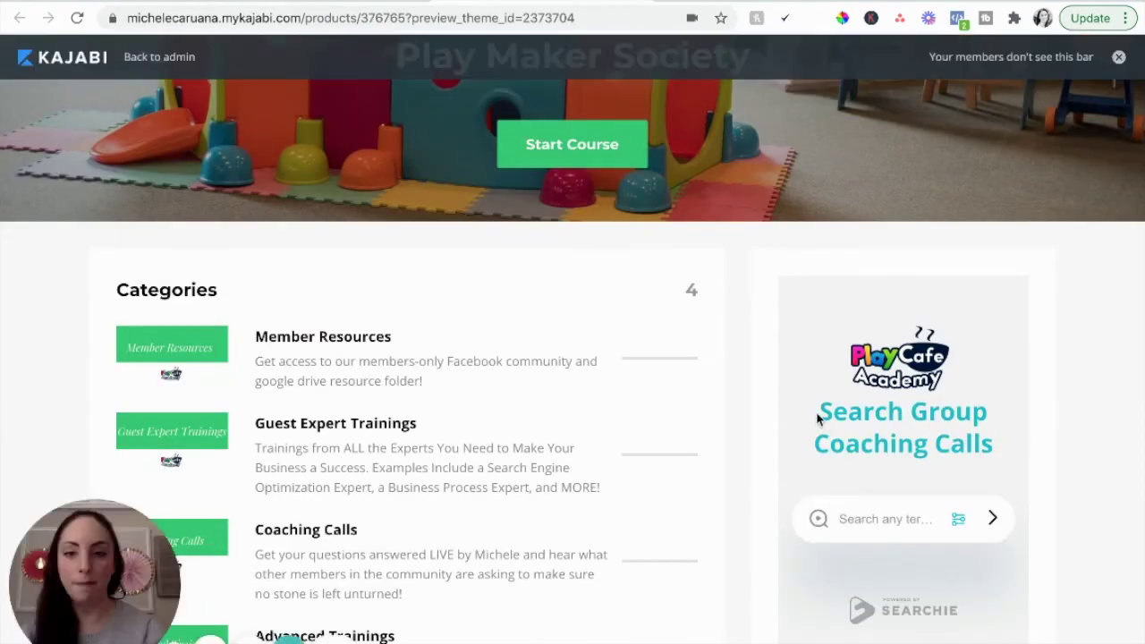
scroll(817, 419, "down", 1)
scroll(817, 418, "down", 1)
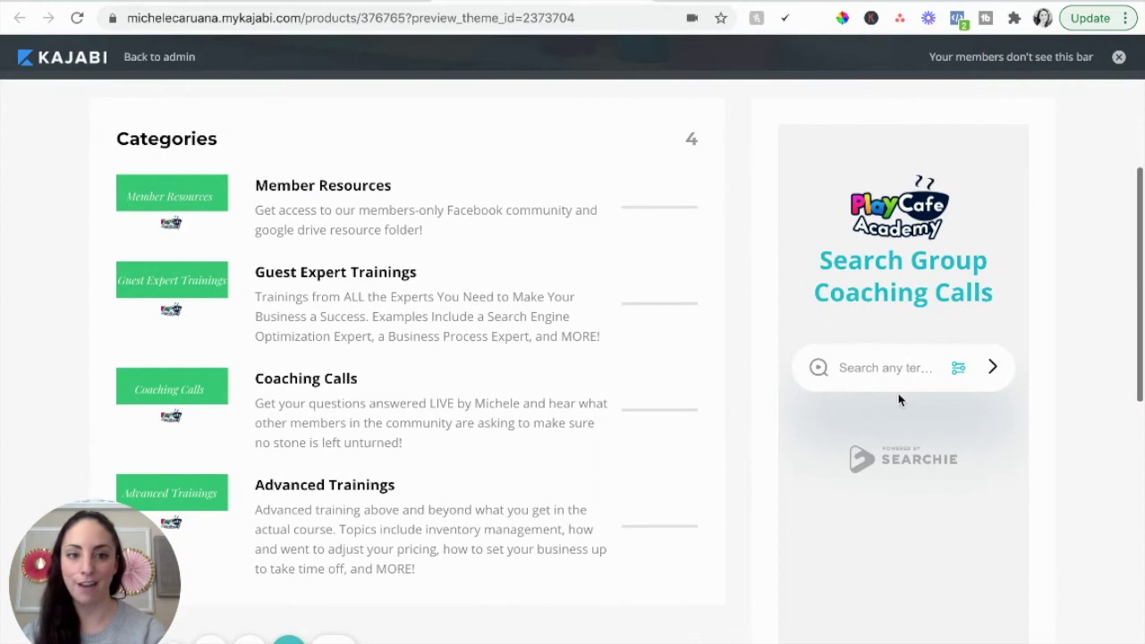
- Search the group coaching calls for "parties"
left_click(880, 362)
type("parties")
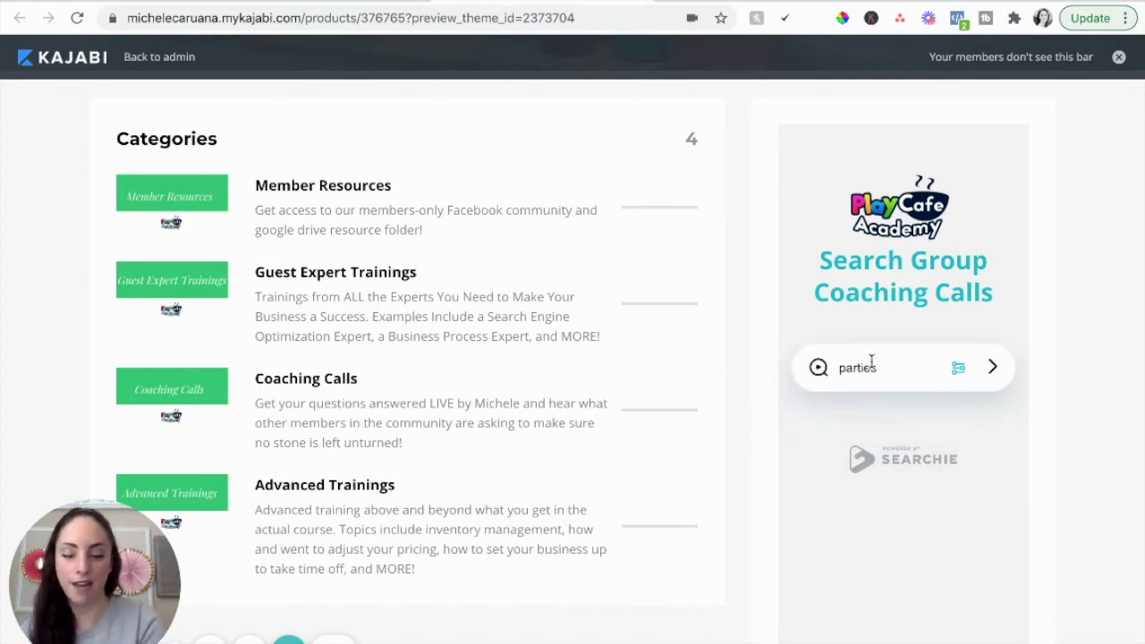
key("Return")
- Browse the matching coaching call excerpts and open the video for the Coaching Call March 2019 result at 32:13
scroll(914, 483, "down", 1)
scroll(915, 483, "down", 2)
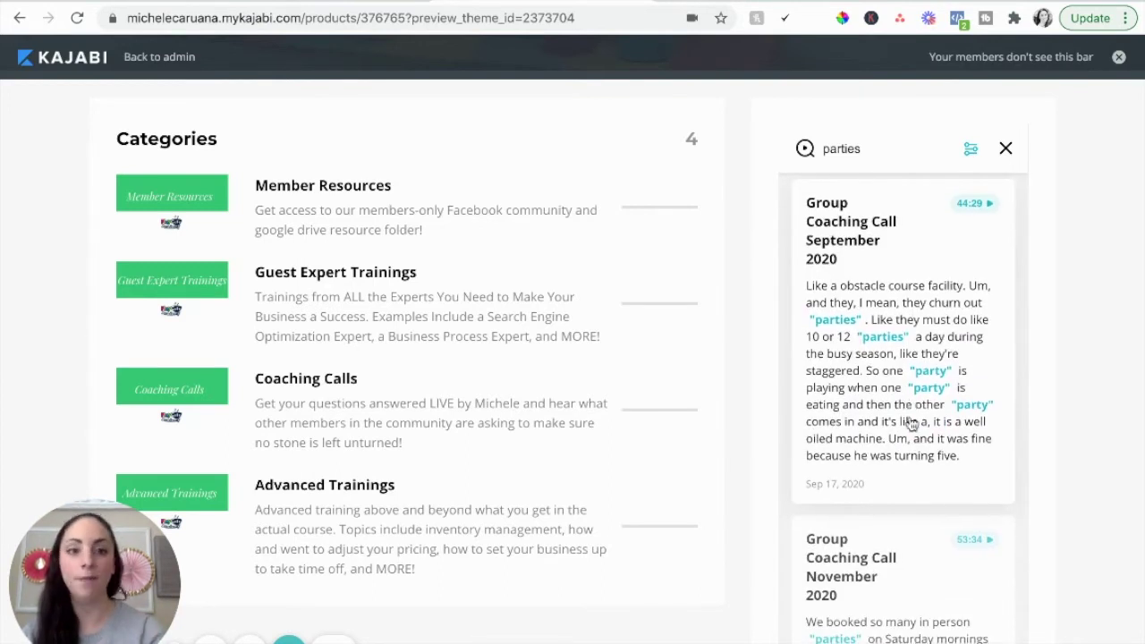
scroll(913, 430, "down", 8)
scroll(933, 506, "down", 6)
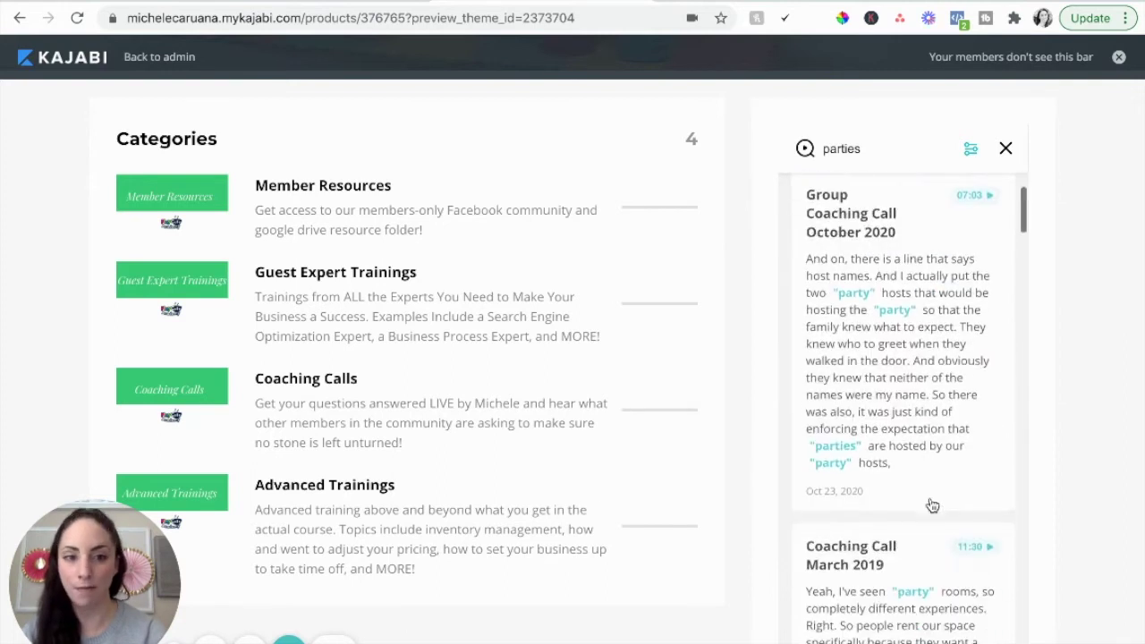
scroll(932, 506, "down", 5)
scroll(933, 505, "down", 15)
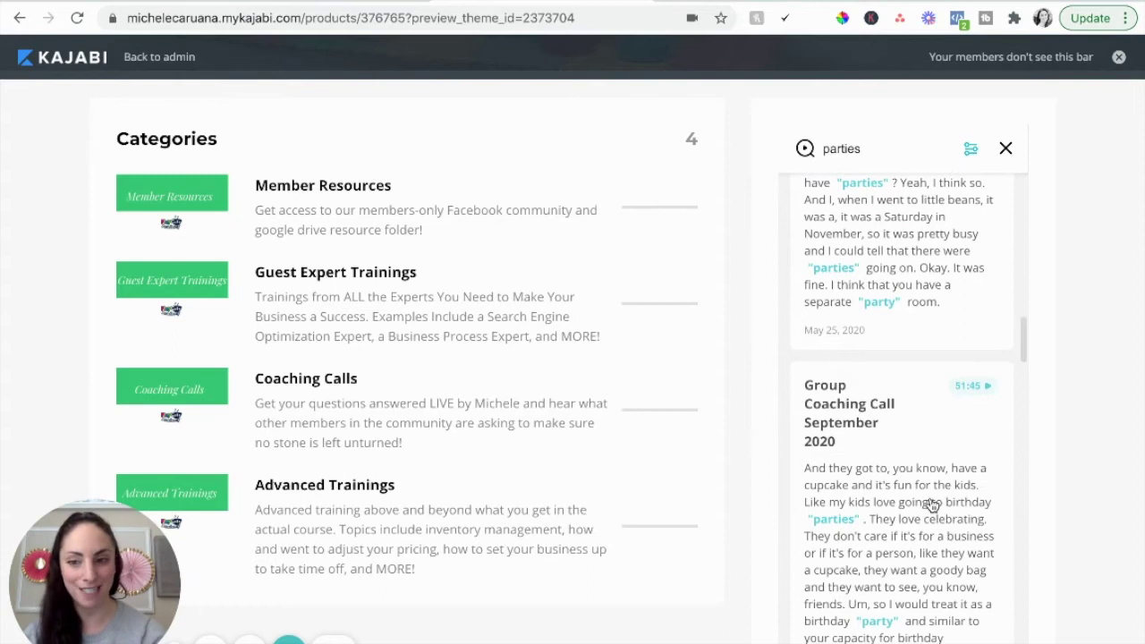
scroll(932, 506, "down", 5)
scroll(933, 506, "down", 20)
scroll(932, 505, "up", 1)
scroll(932, 506, "up", 5)
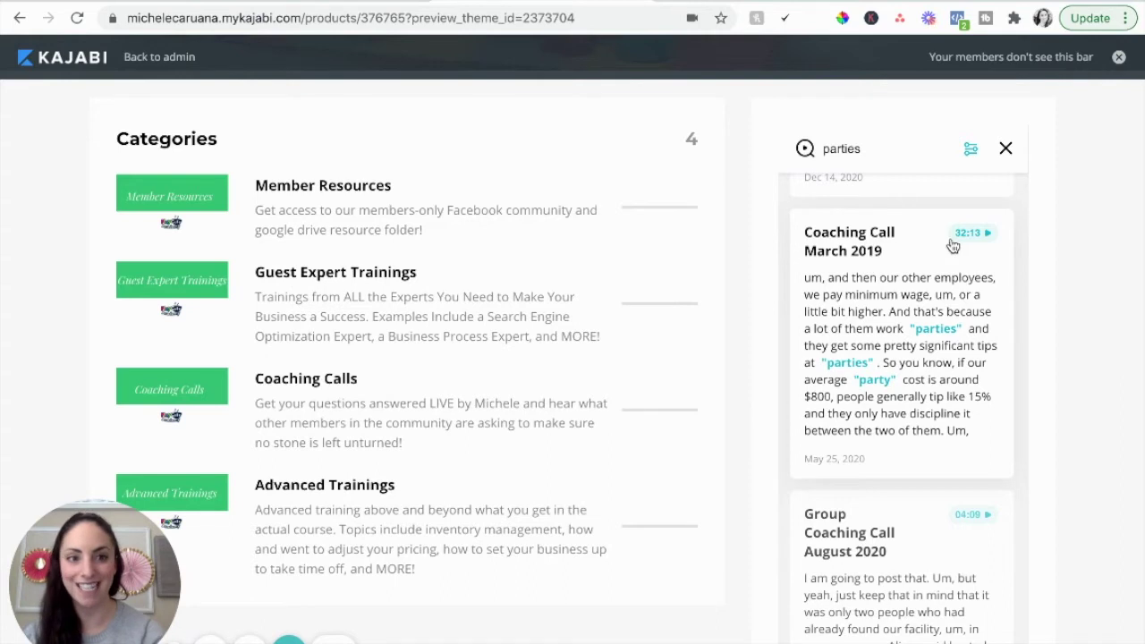
left_click(922, 301)
scroll(917, 305, "up", 1)
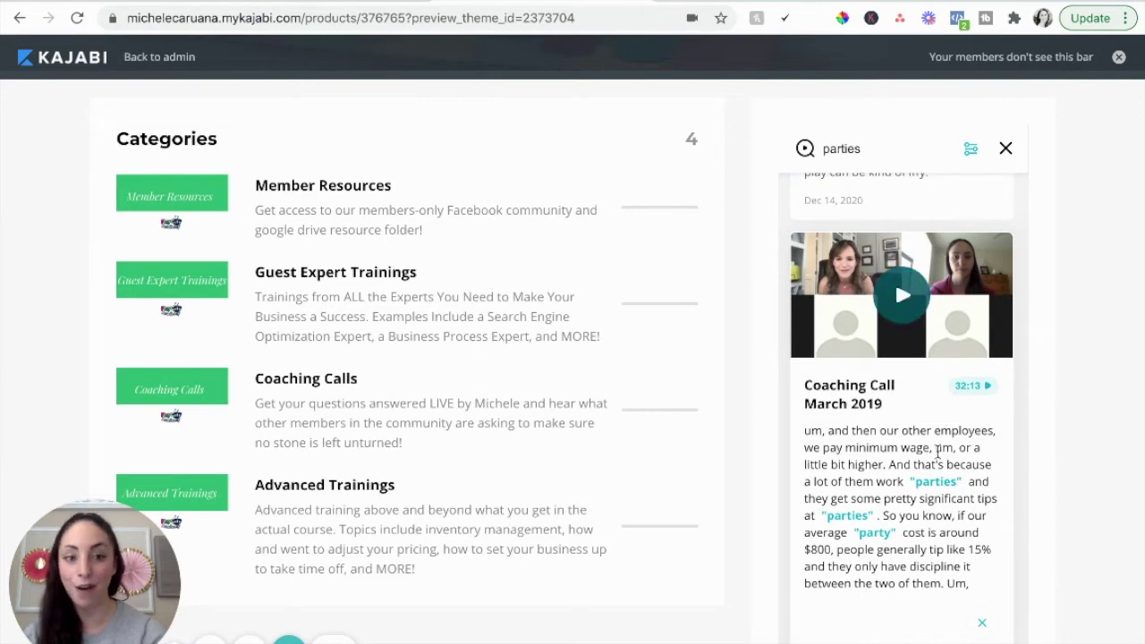
- Search the group coaching calls for "lease" instead of "parties" and browse the matching excerpts
scroll(935, 429, "down", 2)
scroll(938, 453, "down", 1)
scroll(939, 455, "up", 10)
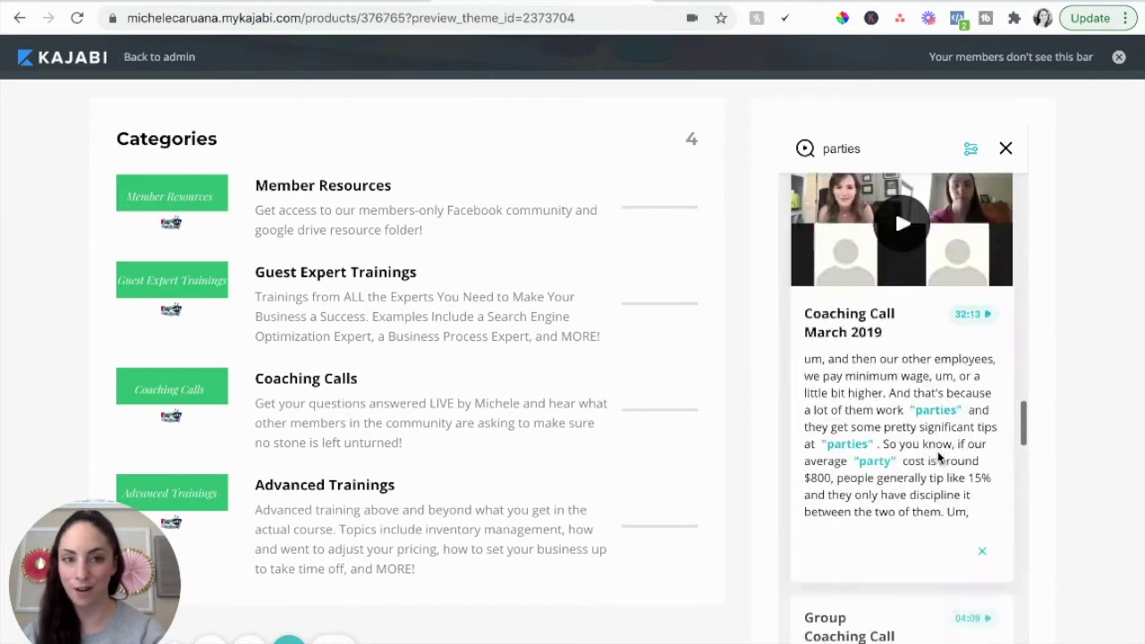
double_click(874, 149)
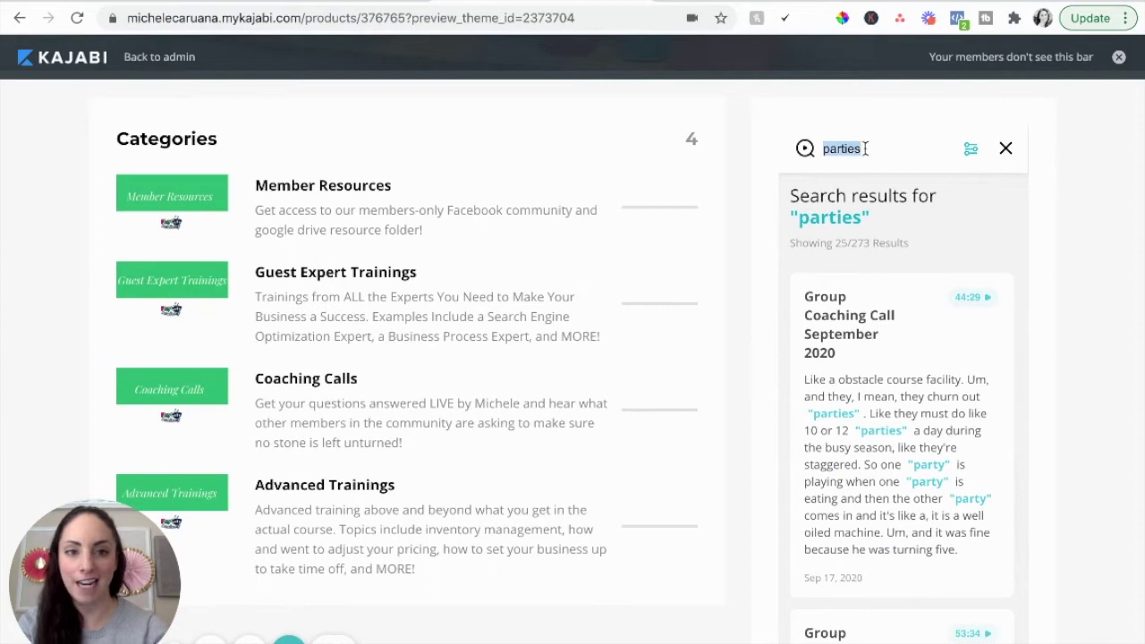
type("lease")
key("Return")
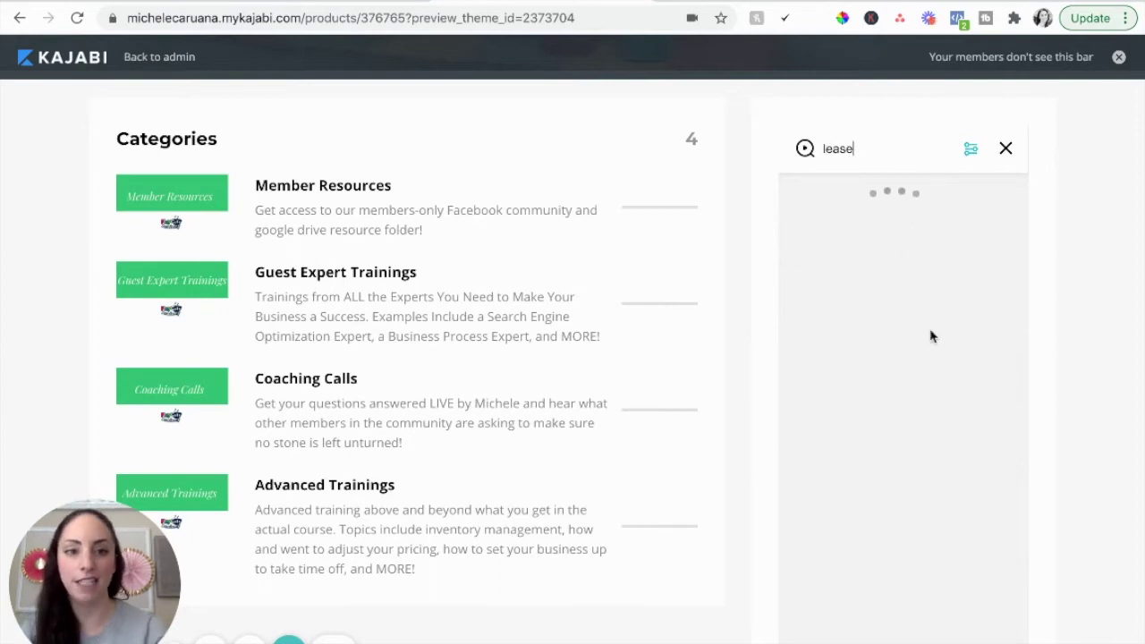
scroll(924, 499, "down", 10)
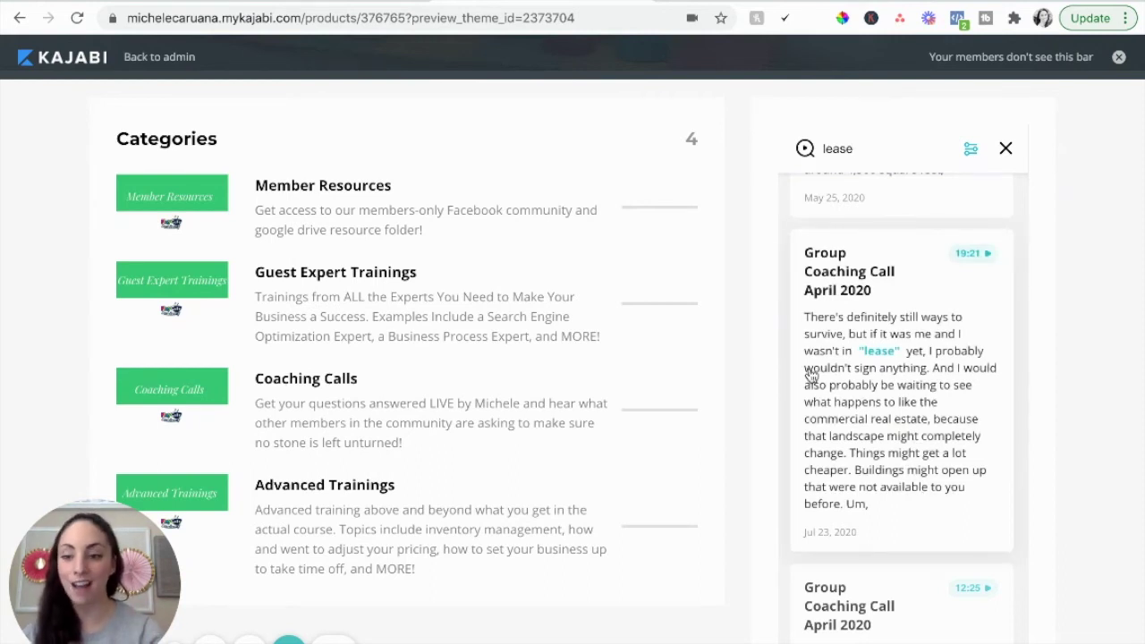
- Switch to Searchie, open the Search Group Coaching Calls widget and review its search field text, folder and tag settings
left_click(162, 2)
mouse_move(38, 321)
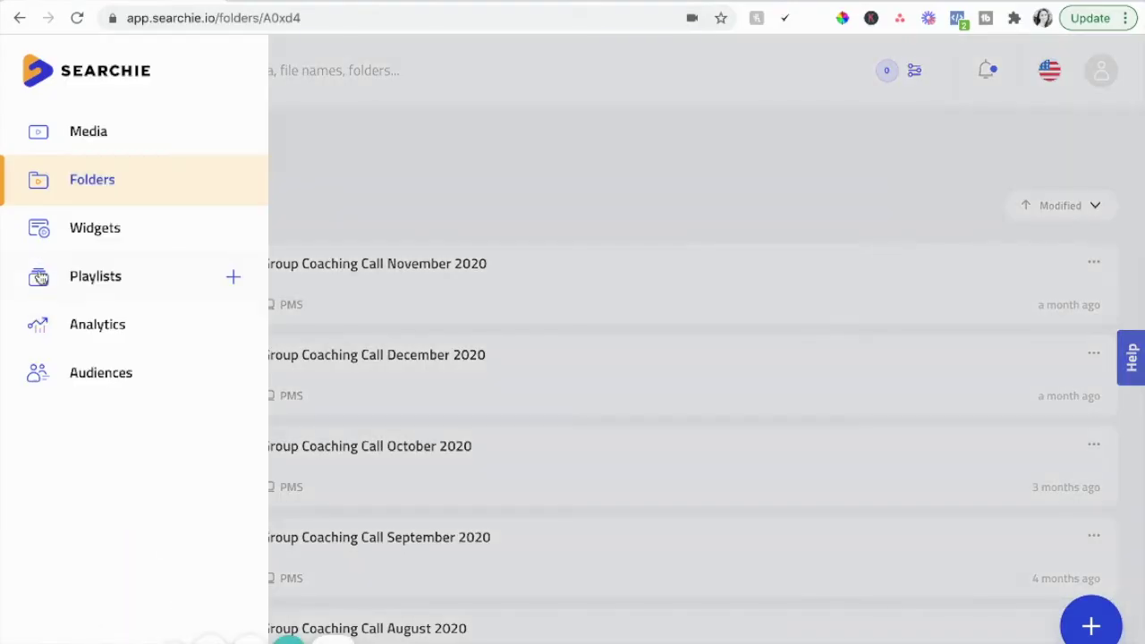
left_click(42, 233)
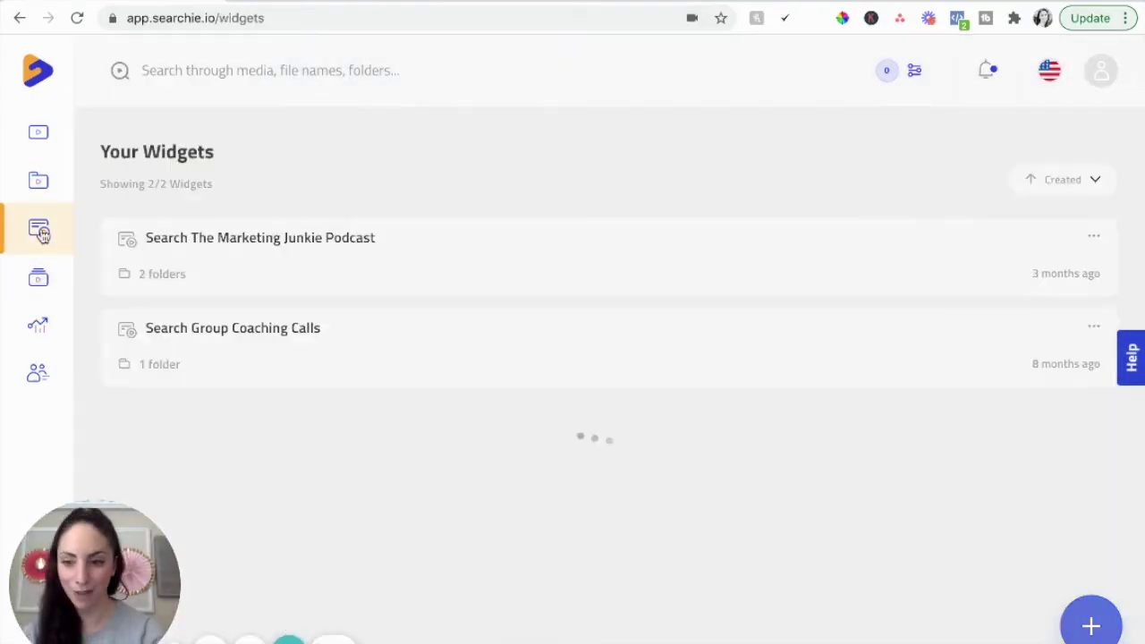
left_click(247, 329)
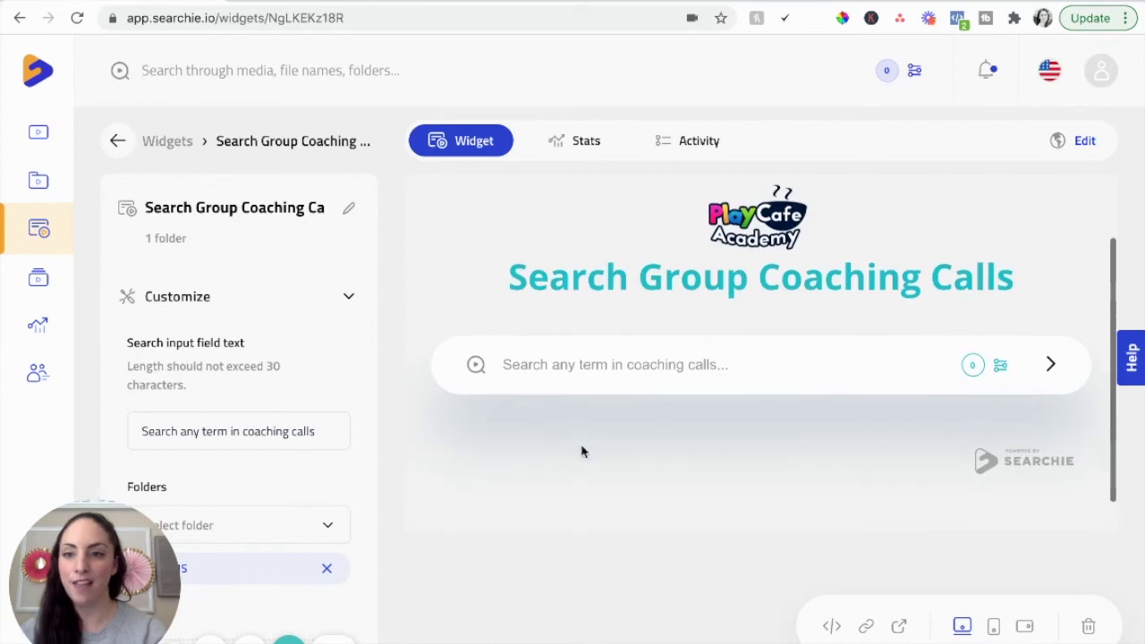
scroll(251, 424, "down", 5)
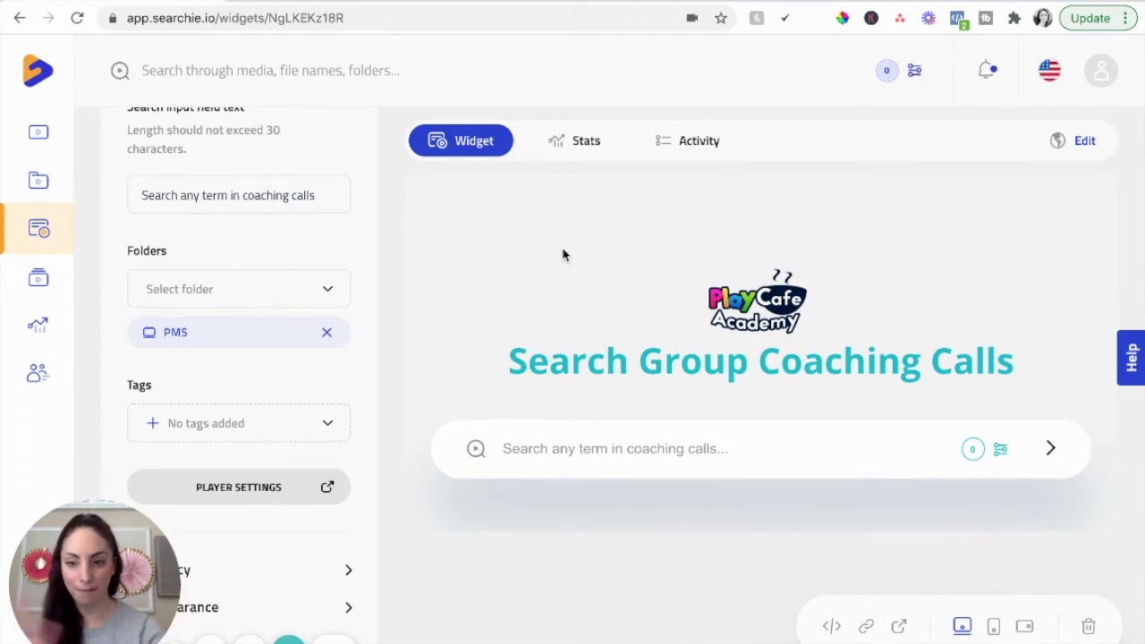
scroll(204, 289, "up", 1)
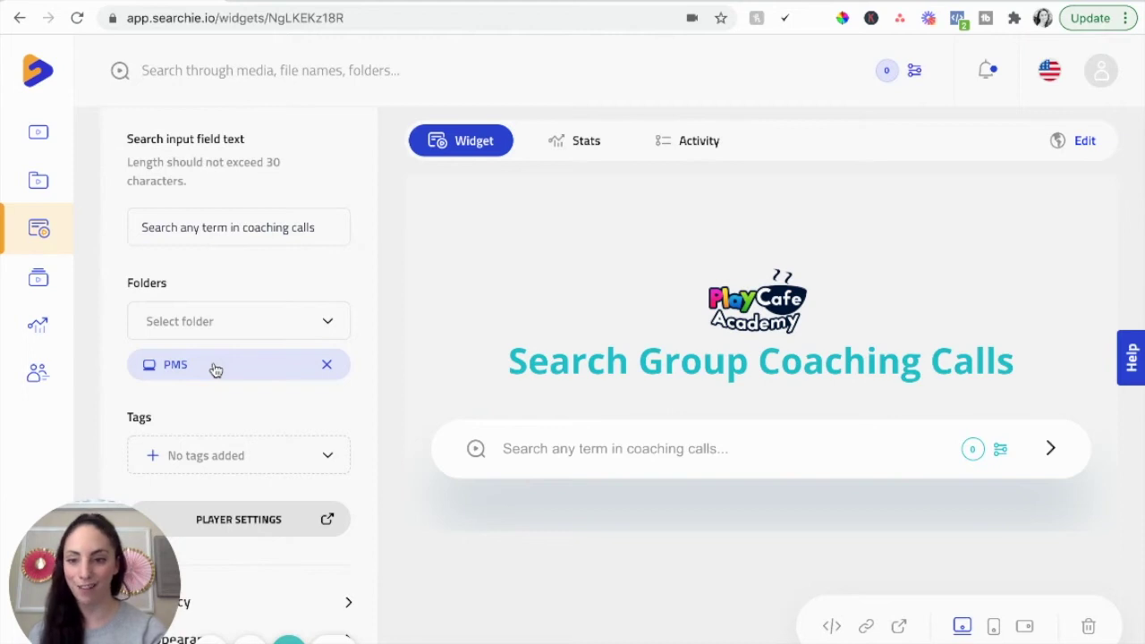
scroll(238, 349, "up", 5)
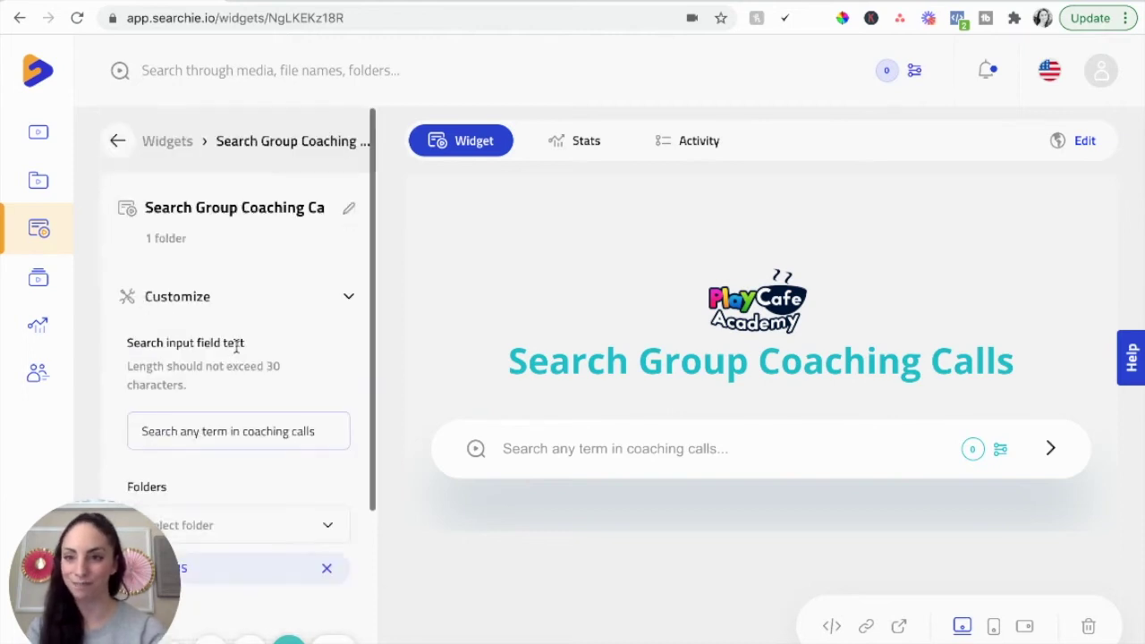
- Open the PMS folder in Searchie and find the Group Coaching Call September 2020 recording
mouse_move(37, 141)
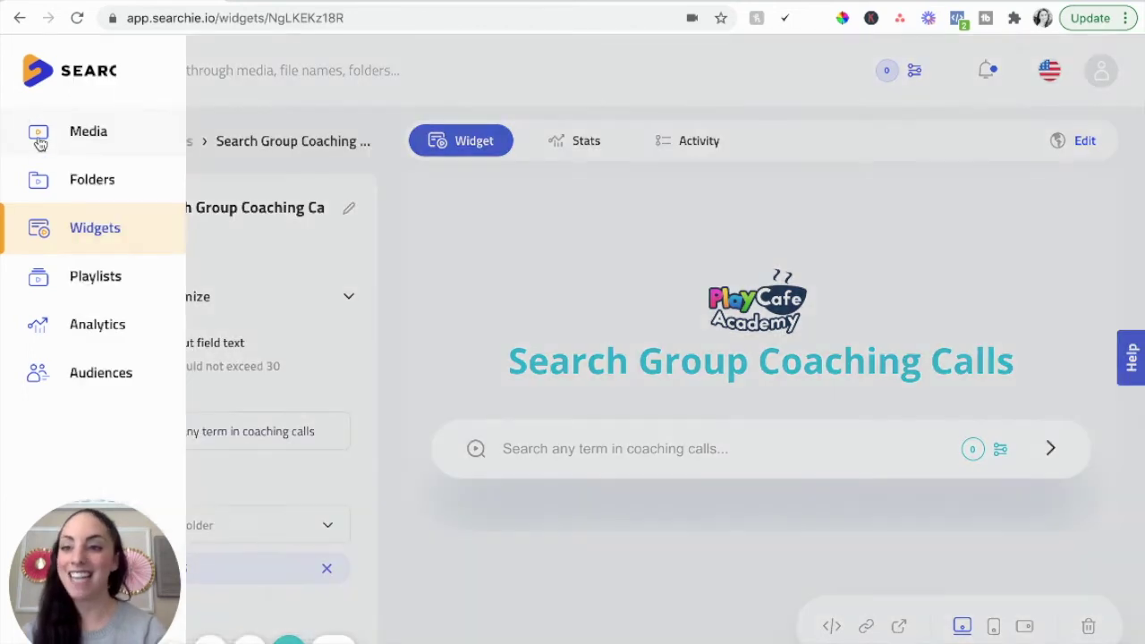
left_click(73, 181)
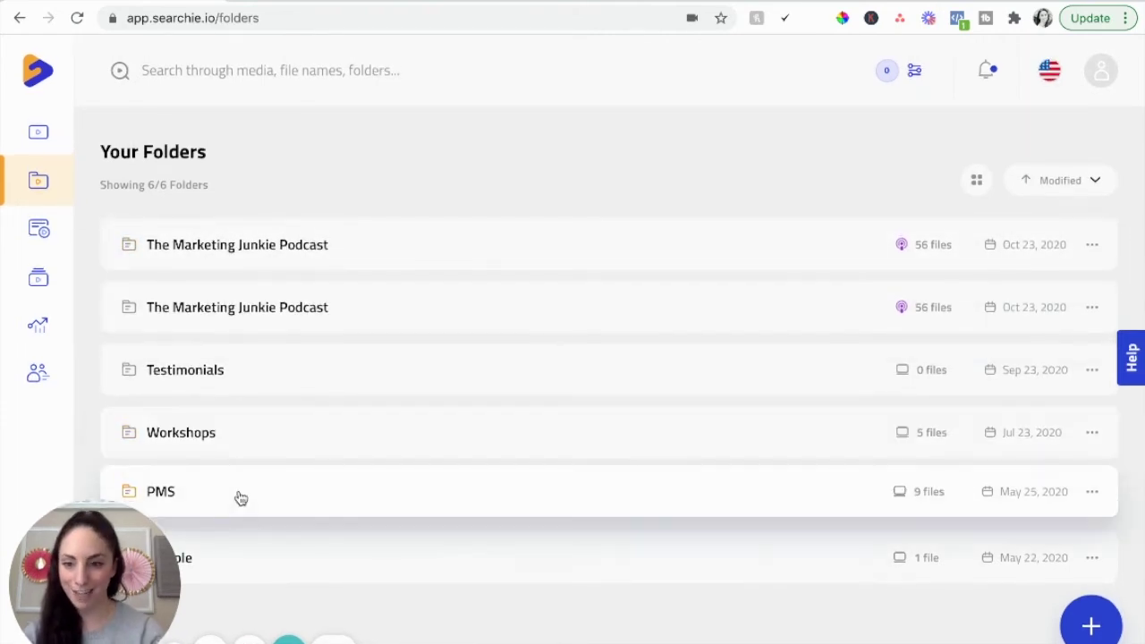
left_click(241, 497)
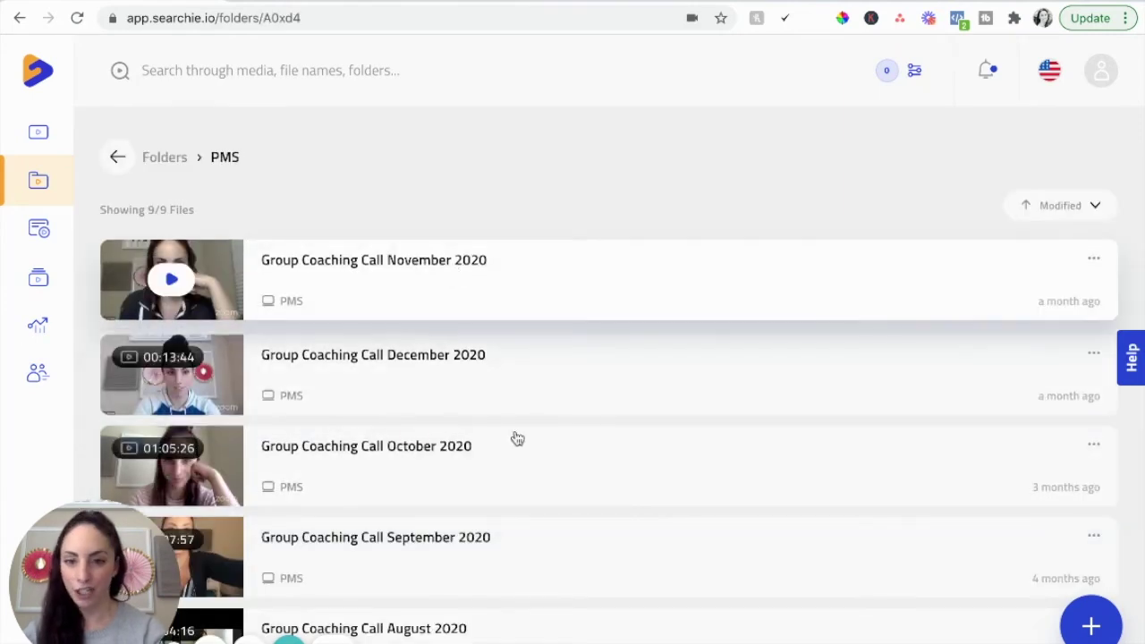
scroll(514, 437, "down", 1)
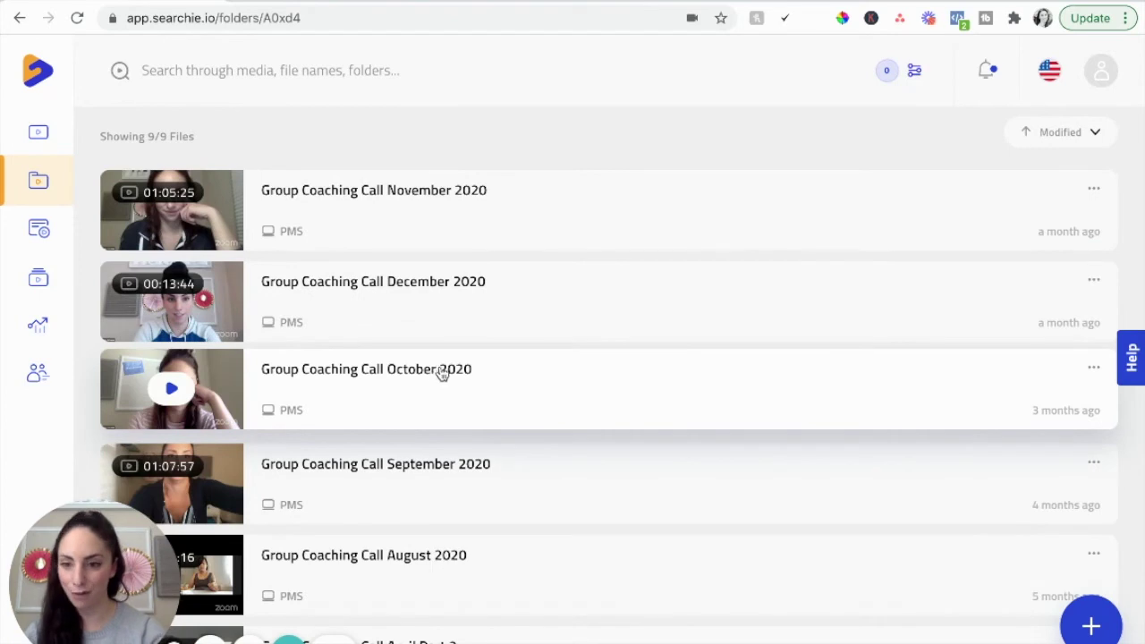
- Download the SRT caption file of Group Coaching Call September 2020
left_click(1094, 462)
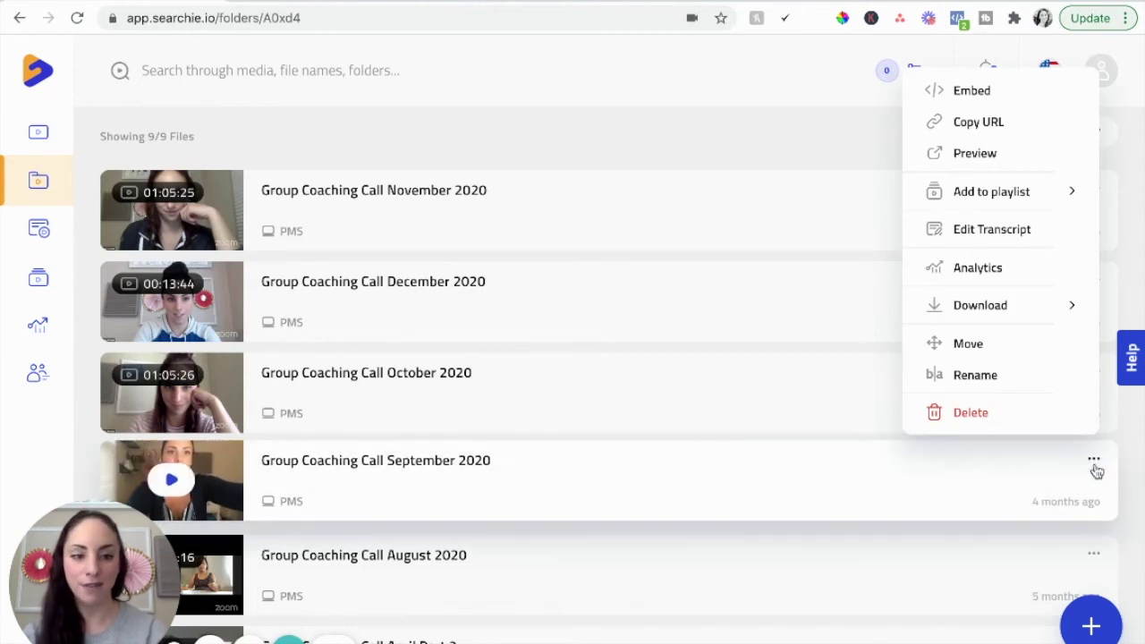
mouse_move(1017, 314)
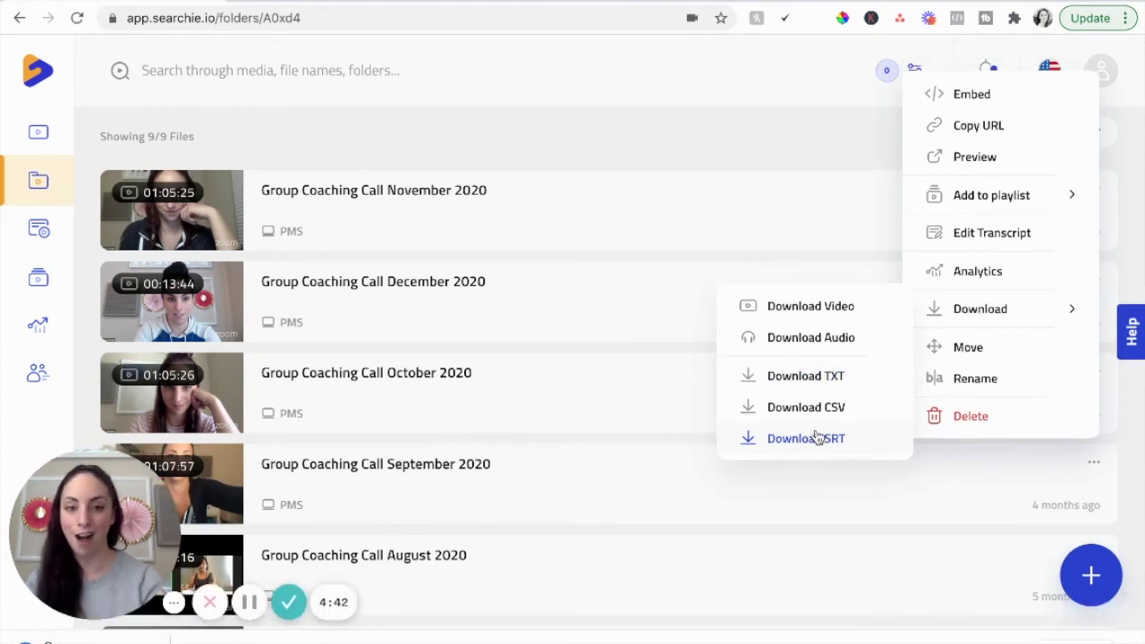
left_click(816, 437)
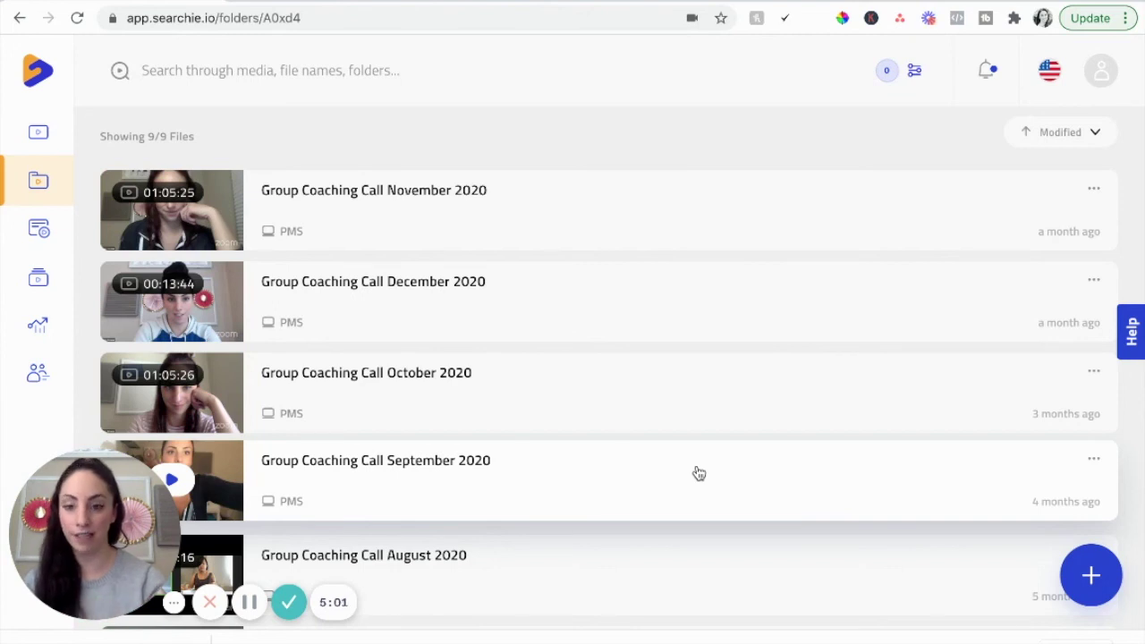
- Open the transcript of Group Coaching Call September 2020 for editing and jump to the word "via" in the 00:00:52 paragraph
left_click(1095, 461)
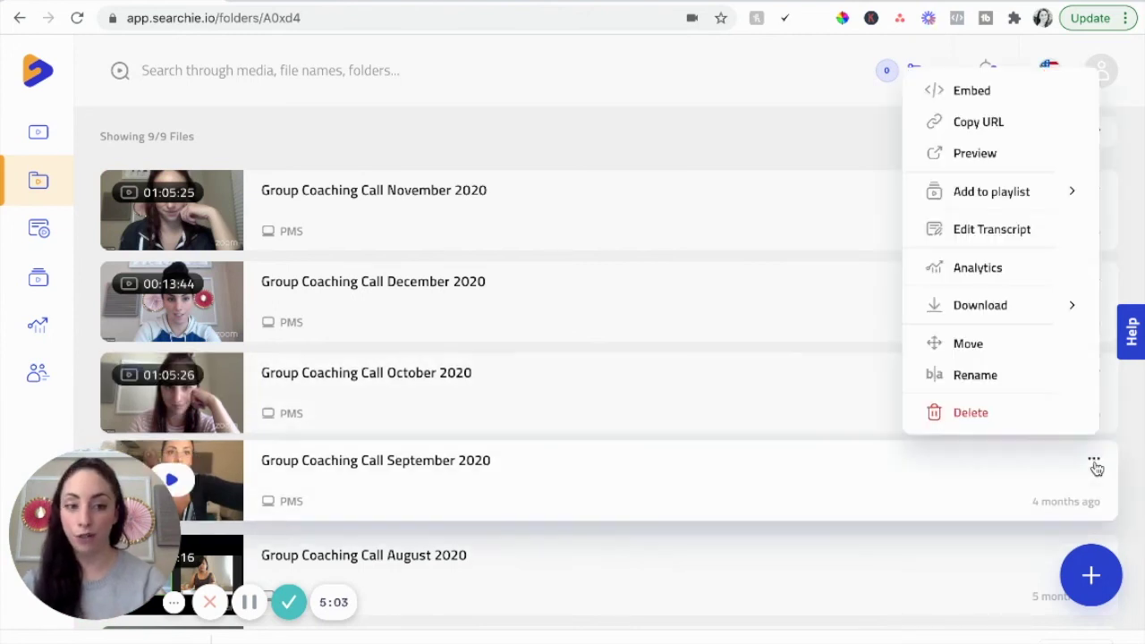
left_click(993, 229)
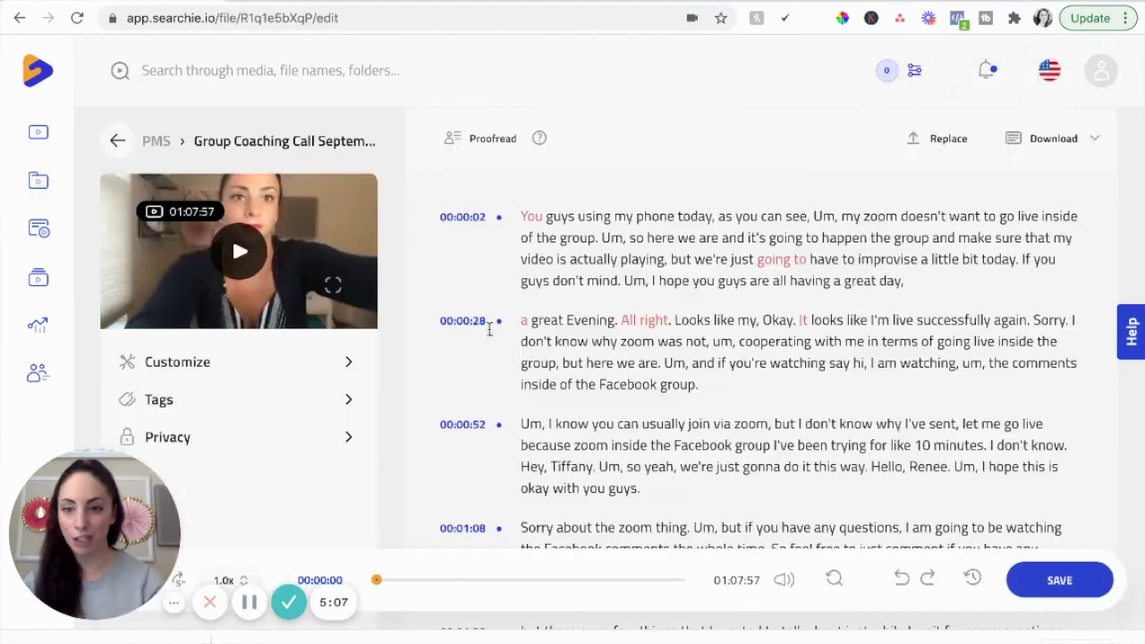
scroll(746, 370, "down", 3)
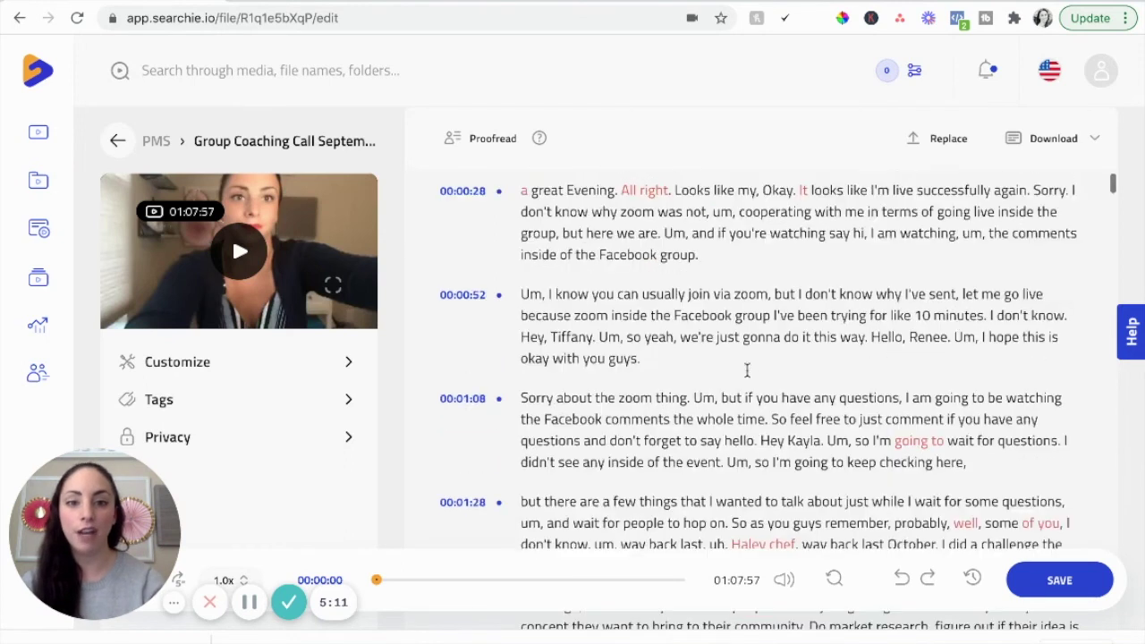
left_click(725, 292)
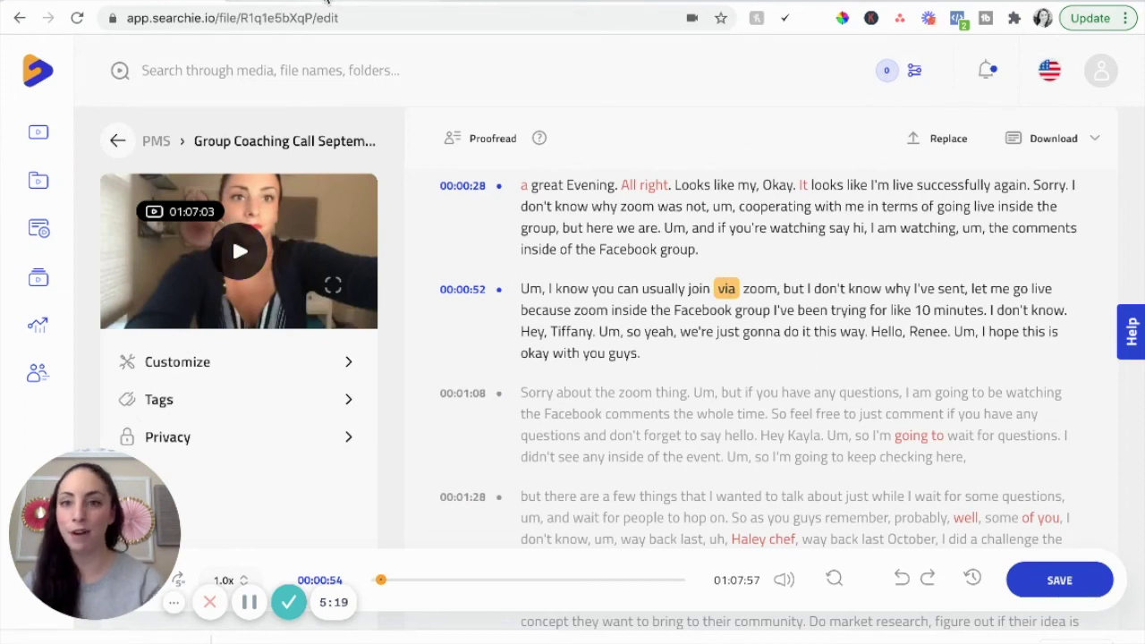
- Switch to Kajabi, leave the theme editor and open the Play Maker Society product
left_click(326, 1)
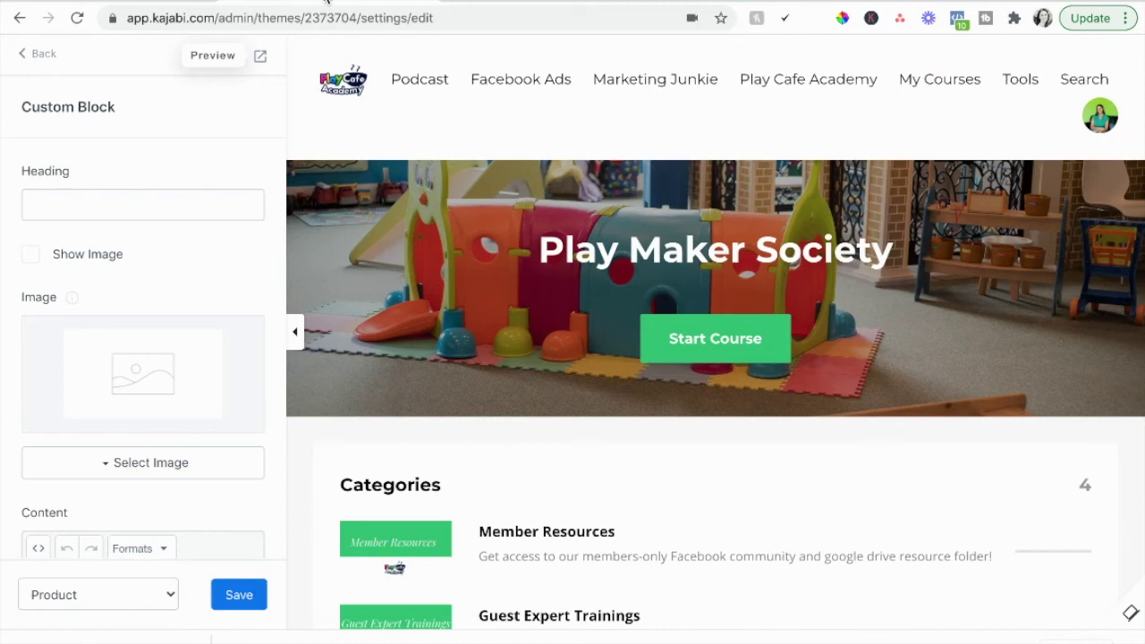
left_click(25, 56)
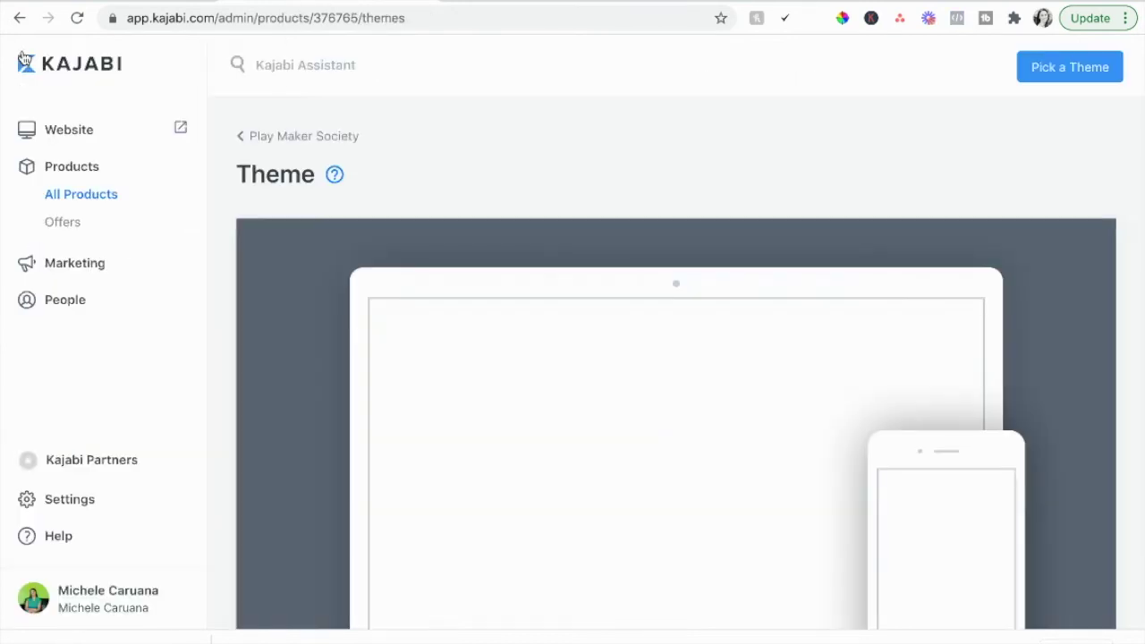
left_click(78, 196)
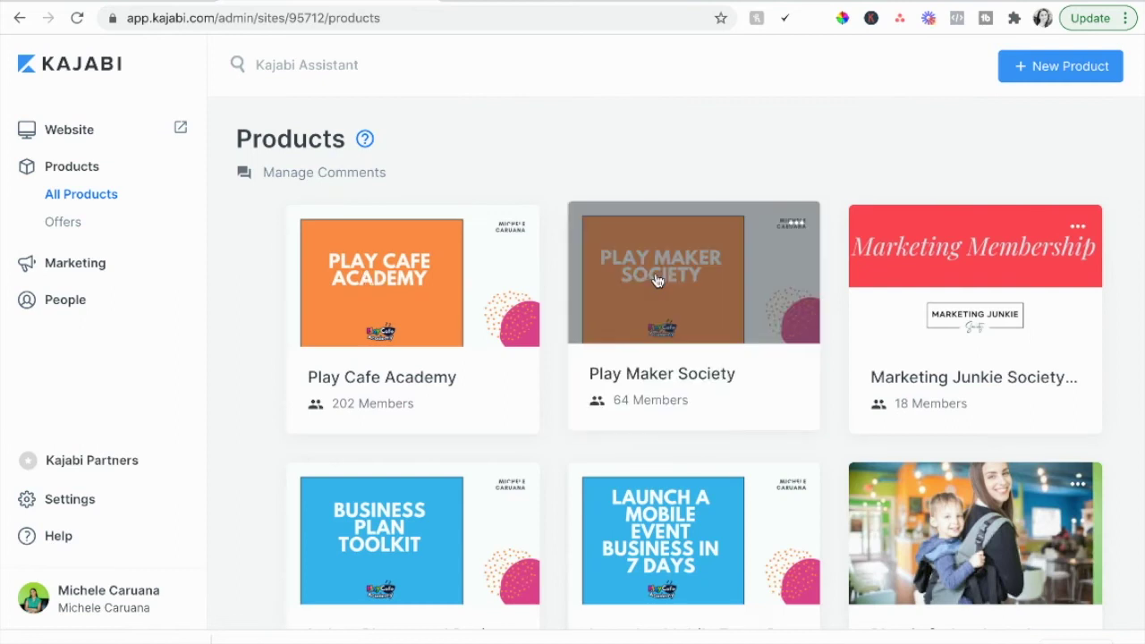
left_click(651, 285)
- Find the Group Coaching Call September 2020 post in the product outline and open it for editing
scroll(633, 524, "down", 5)
scroll(633, 524, "down", 6)
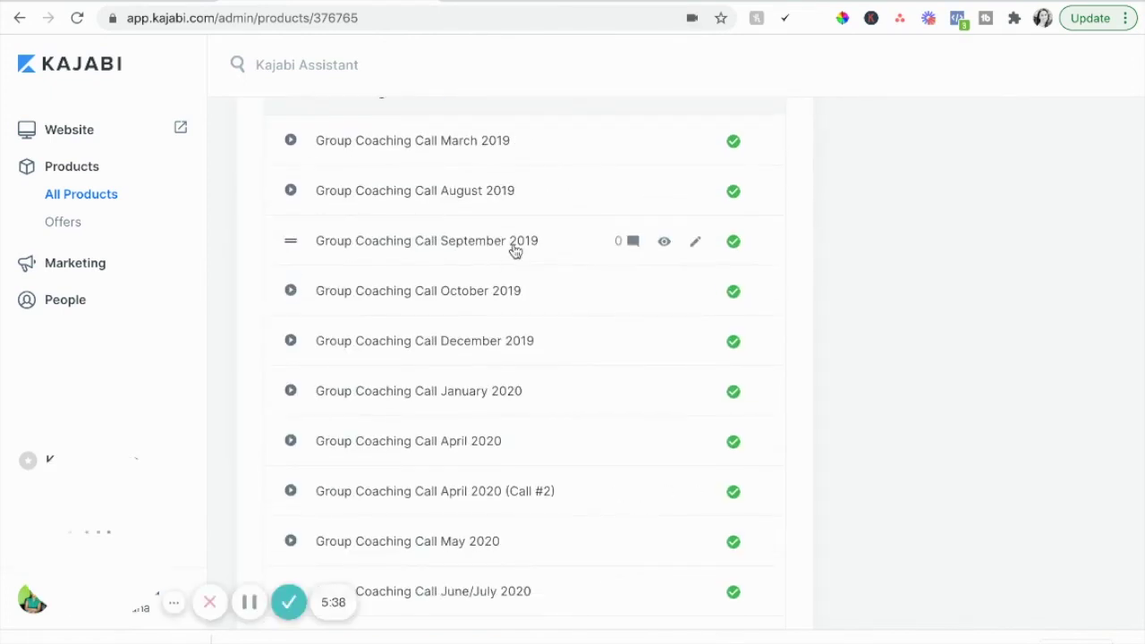
scroll(495, 392, "down", 1)
scroll(495, 392, "down", 2)
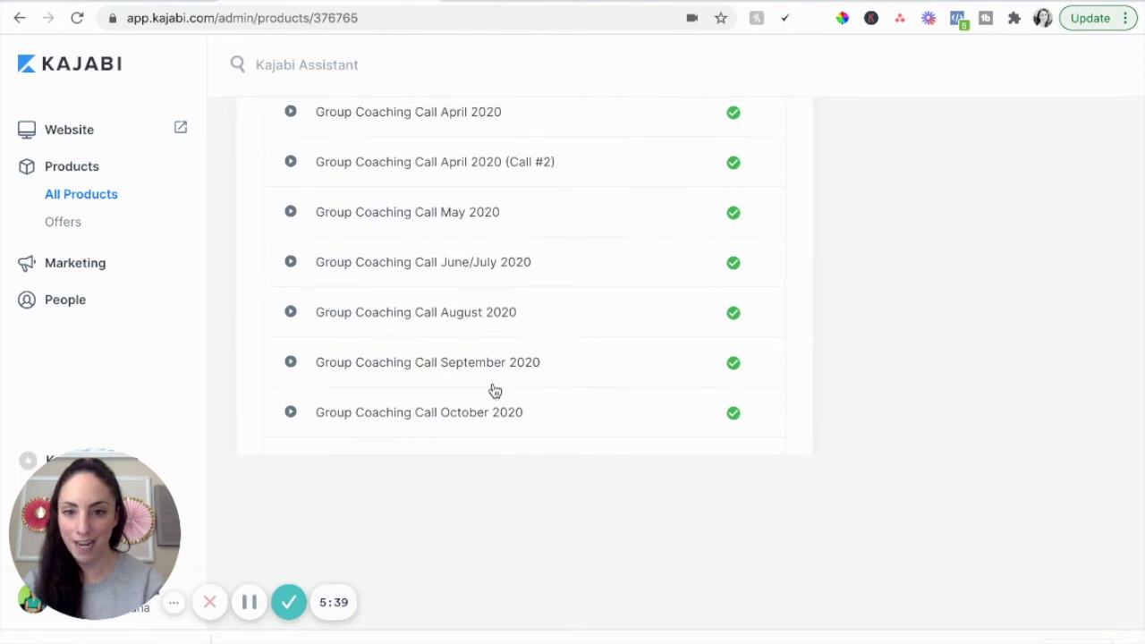
left_click(463, 369)
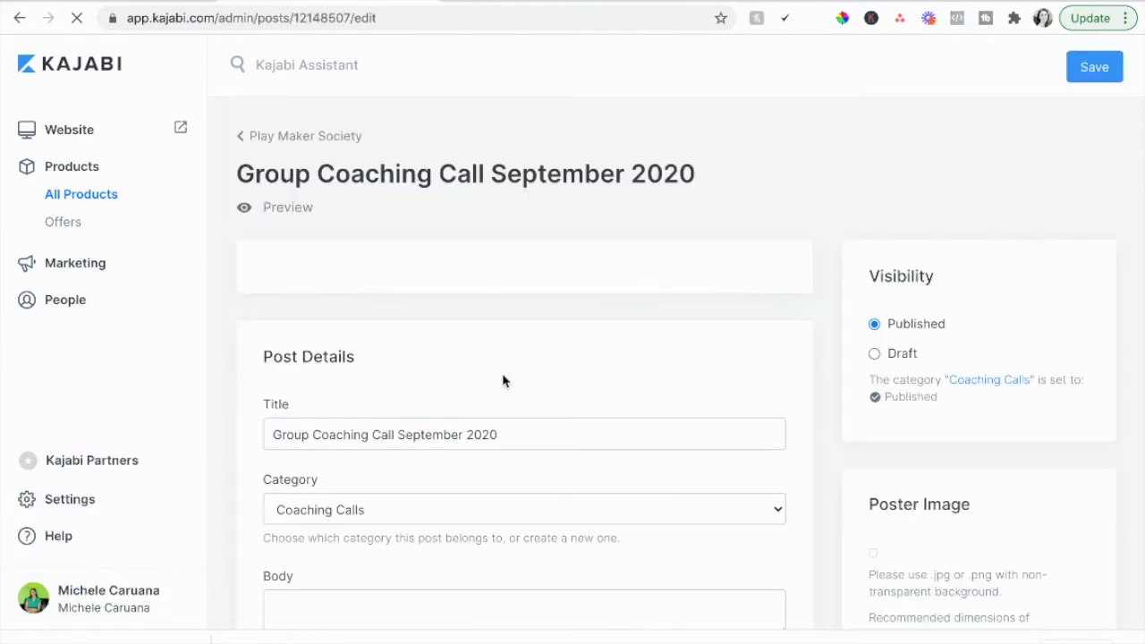
- Add a closed caption to the post's video by uploading the downloaded SRT file from the computer
scroll(570, 537, "down", 3)
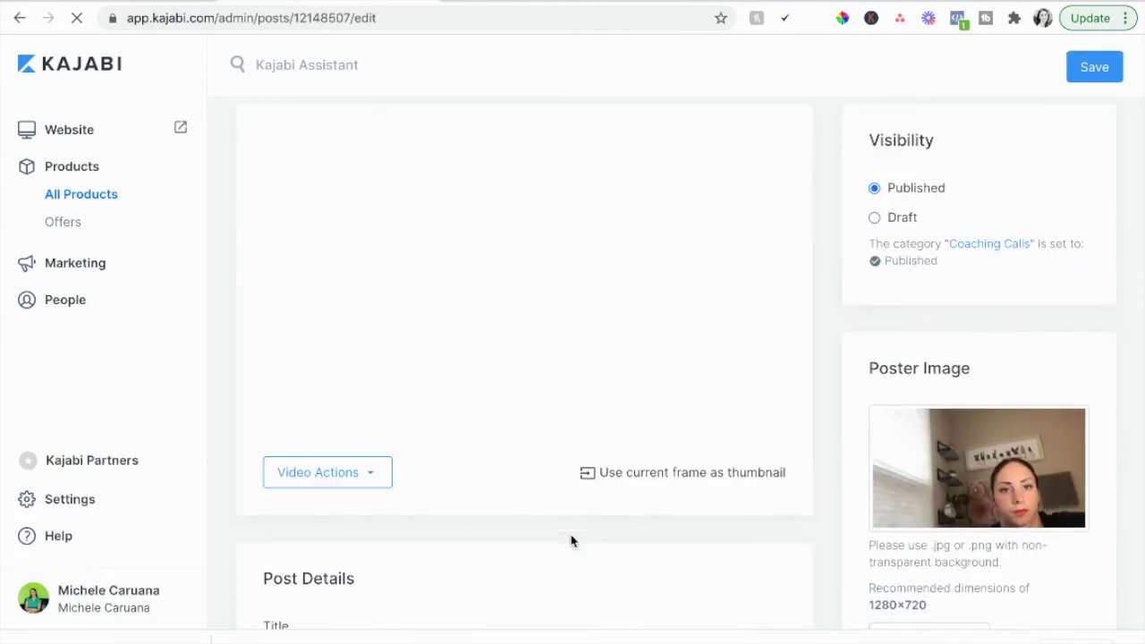
scroll(571, 539, "up", 1)
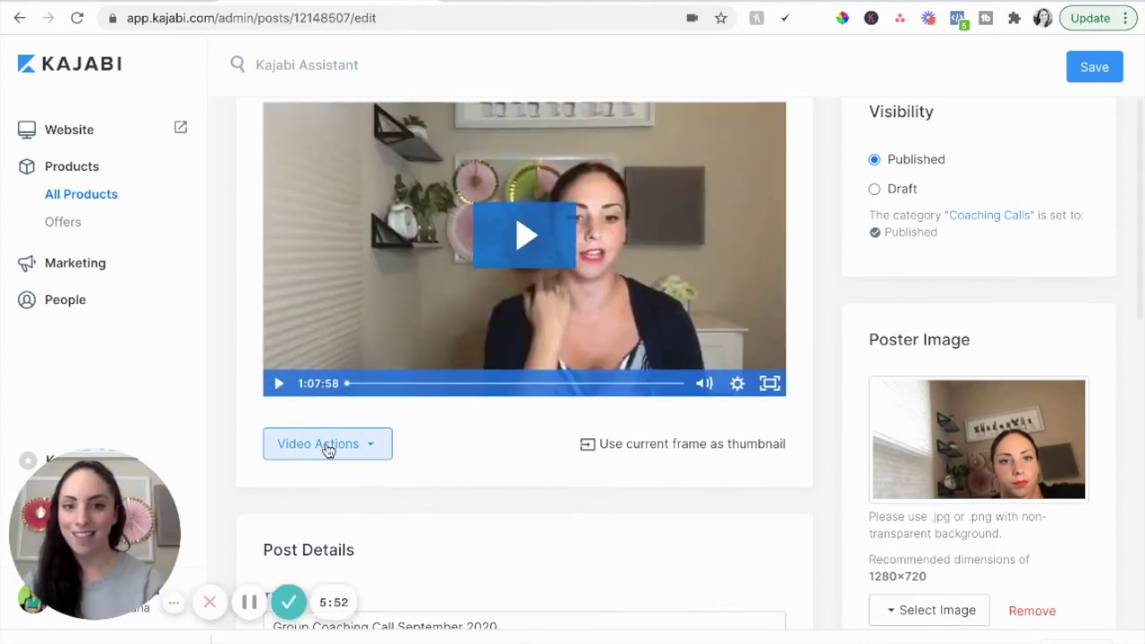
left_click(327, 450)
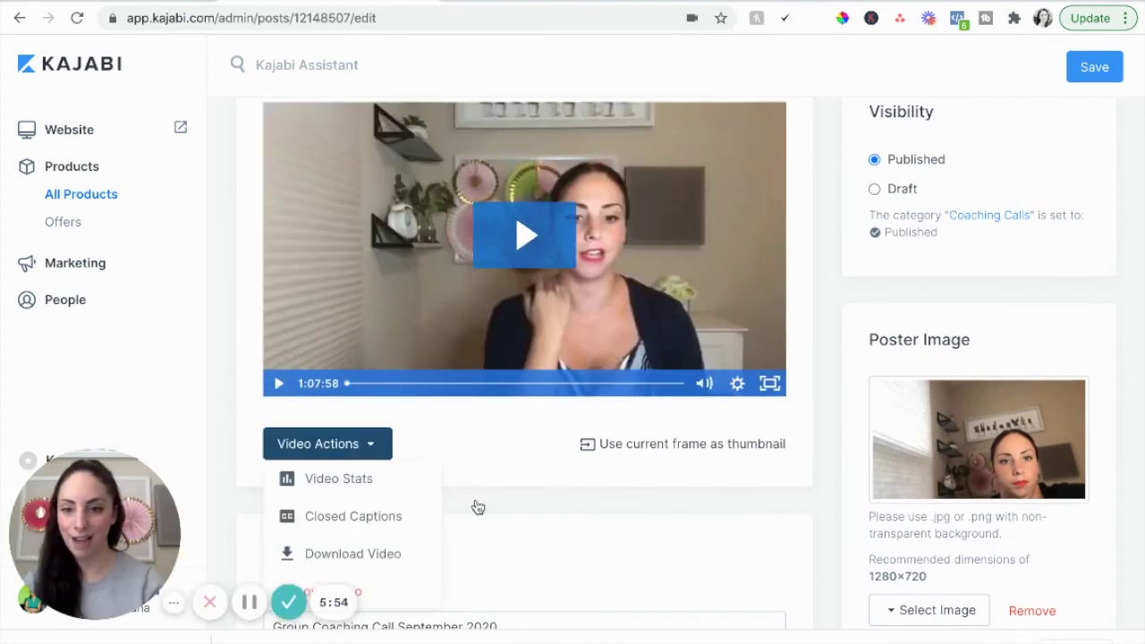
scroll(474, 505, "down", 1)
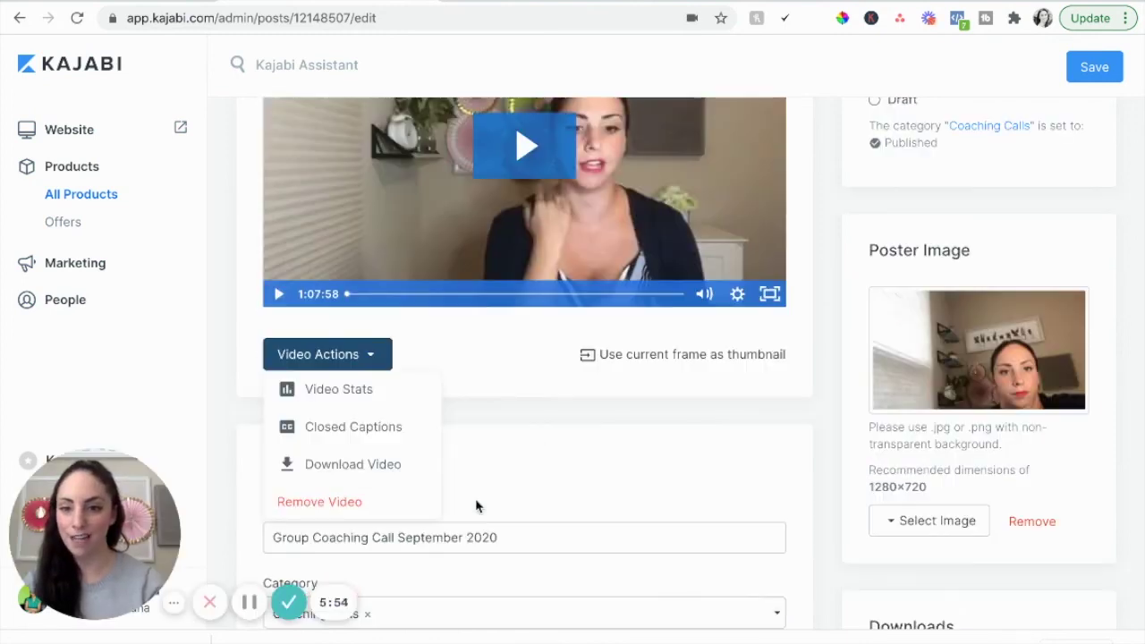
left_click(368, 432)
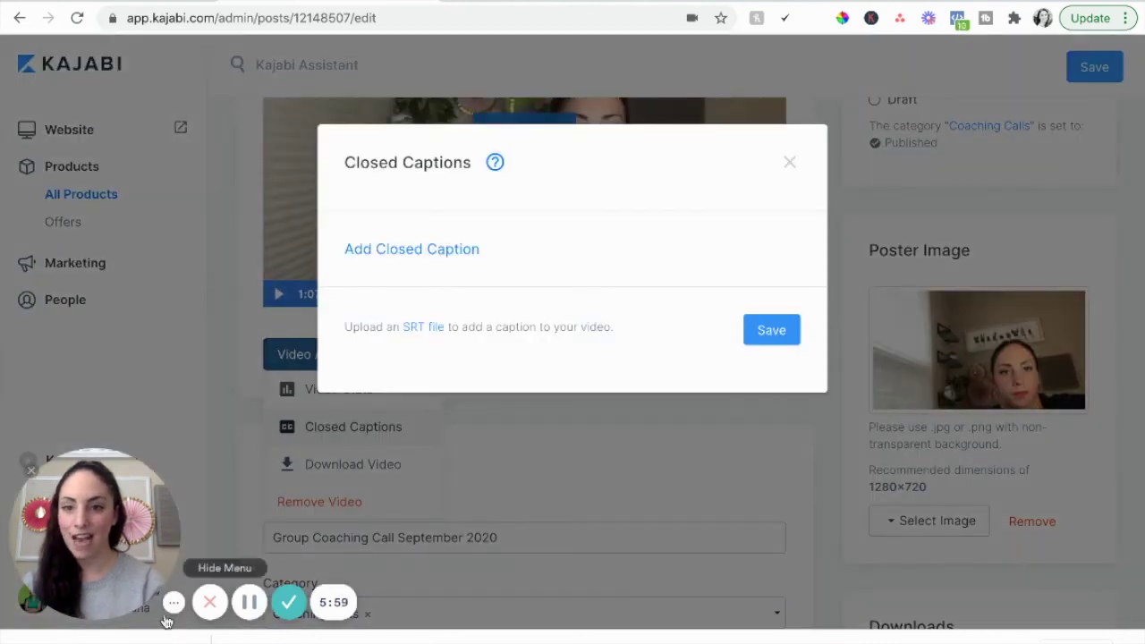
left_click(452, 251)
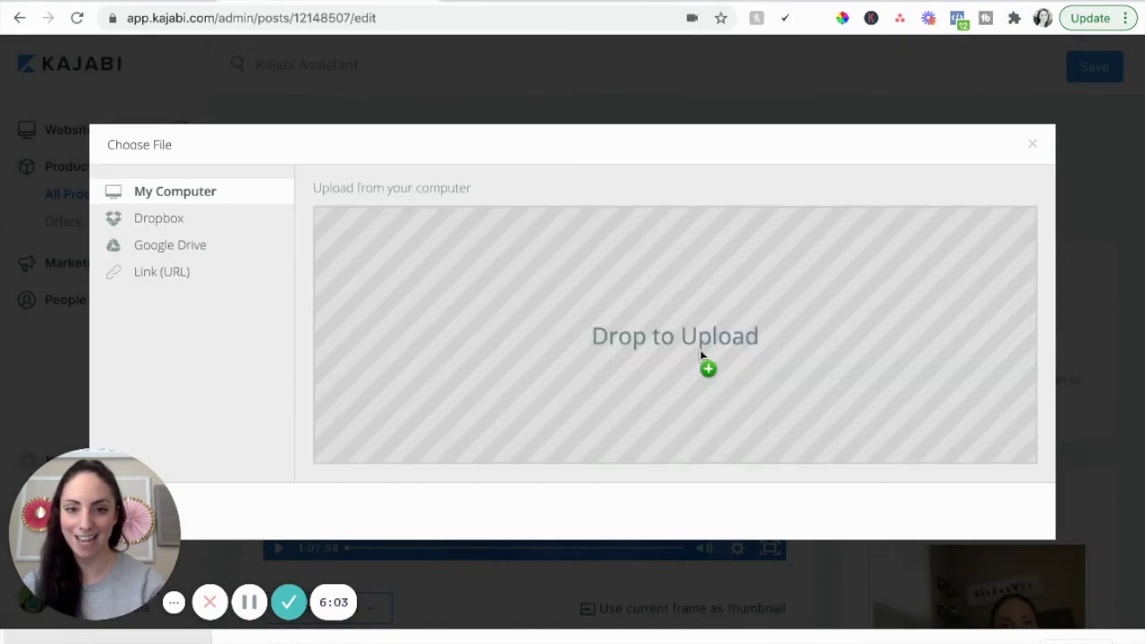
left_click_drag(703, 366, 701, 355)
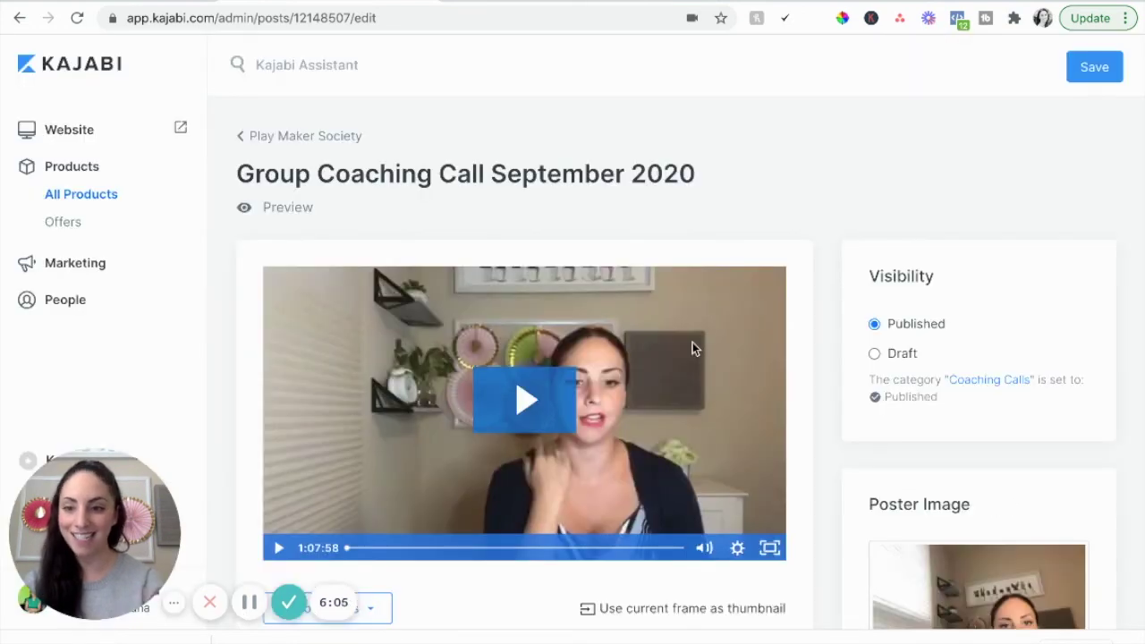
- Save the Group Coaching Call September 2020 post with its closed caption
scroll(845, 447, "down", 1)
scroll(846, 442, "down", 3)
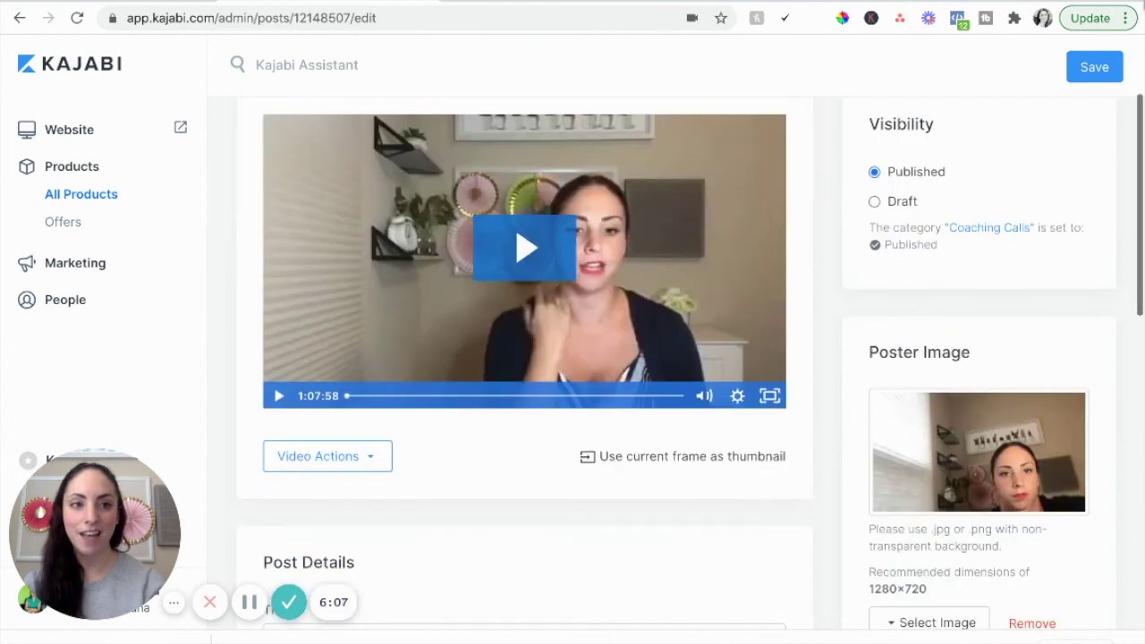
left_click(1102, 69)
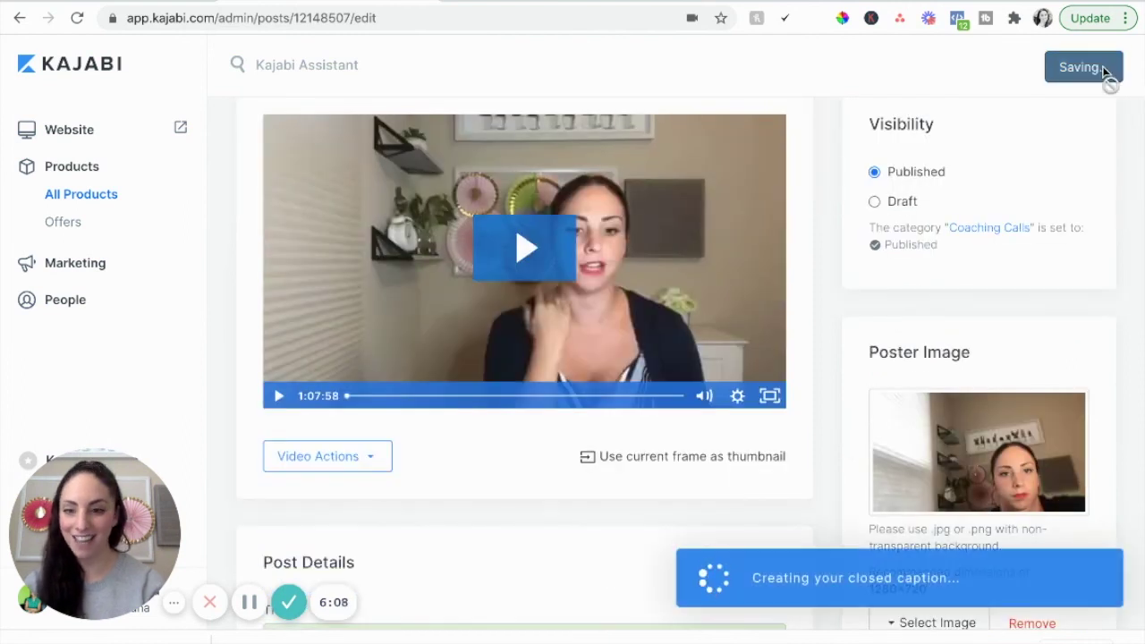